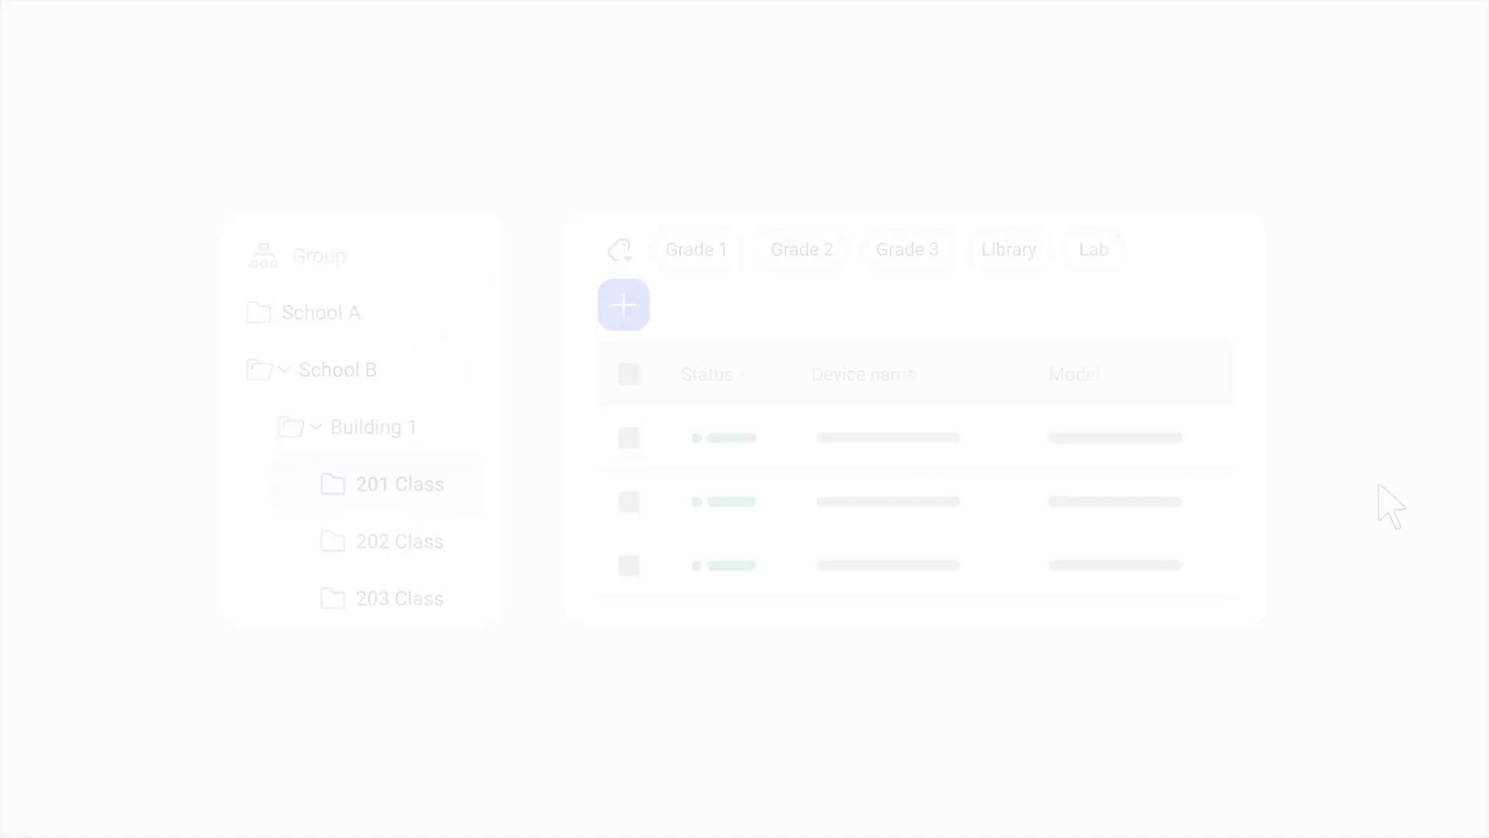
# Sign in at dms.benq.com with the account email and password to reach the Home dashboard
pyautogui.click(534, 79)
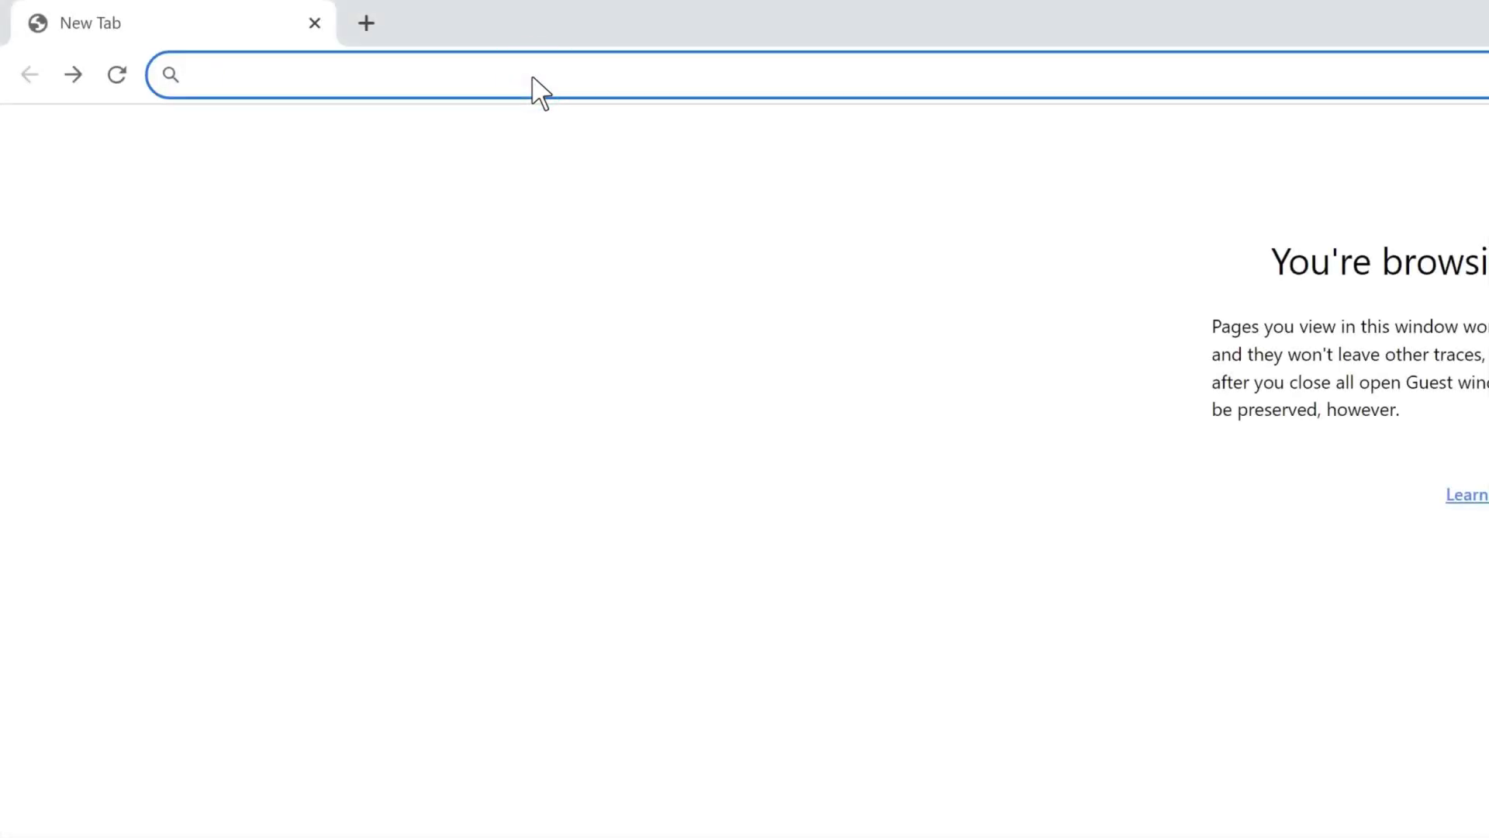
pyautogui.write('dms.benq.com')
pyautogui.press('Return')
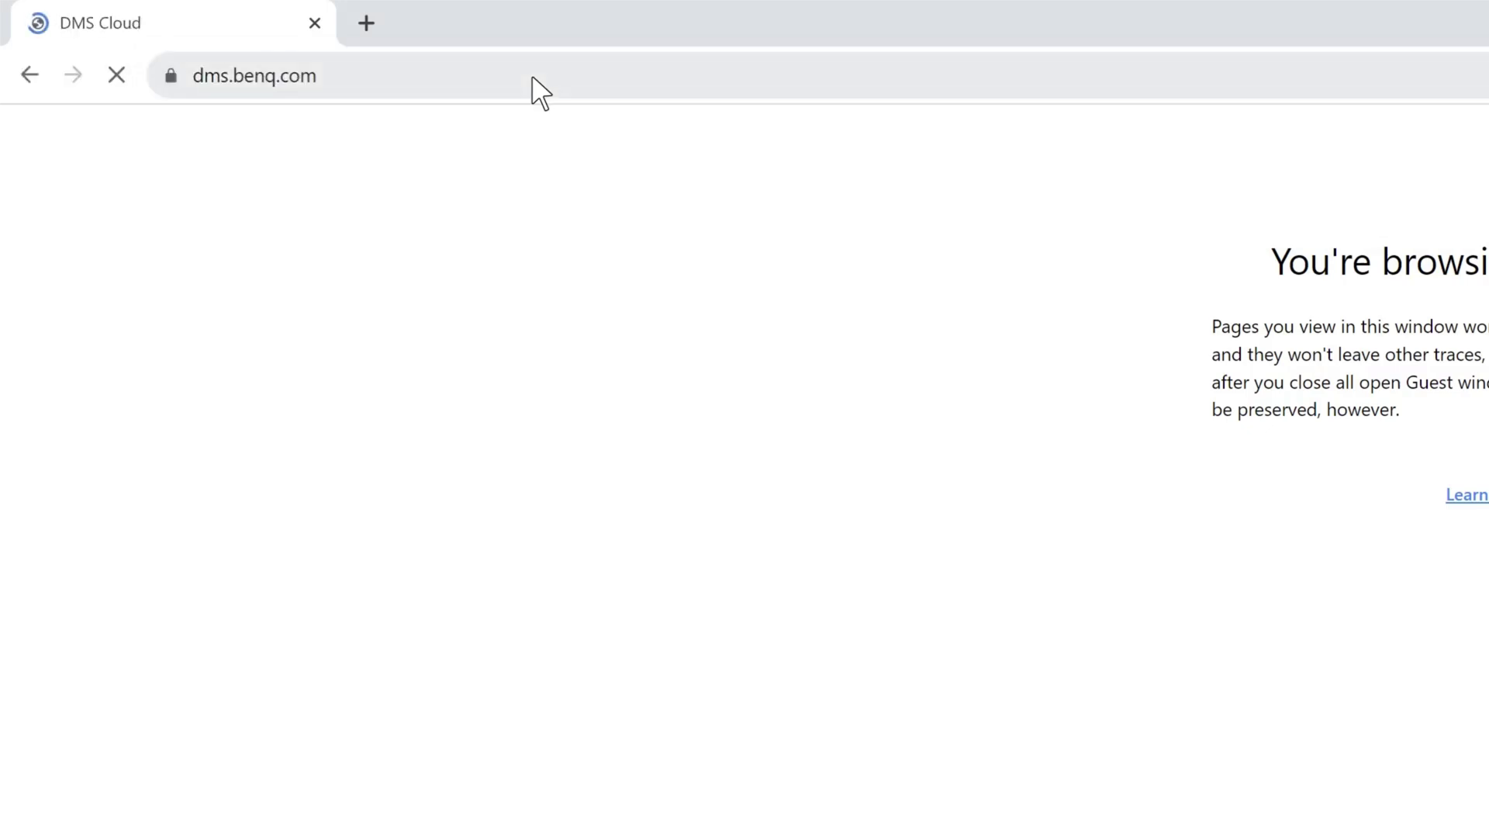
pyautogui.click(710, 291)
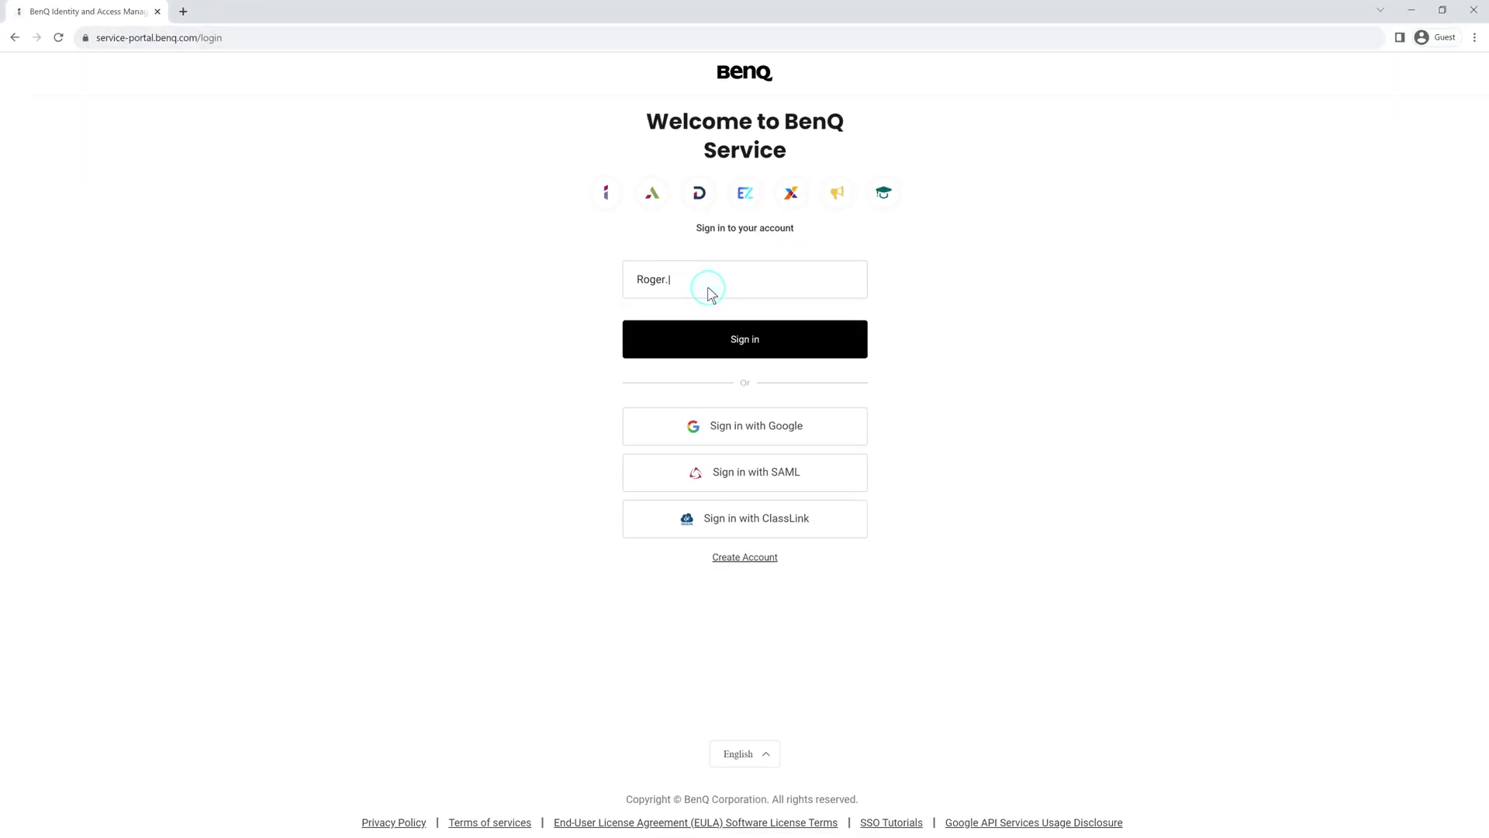
pyautogui.click(740, 342)
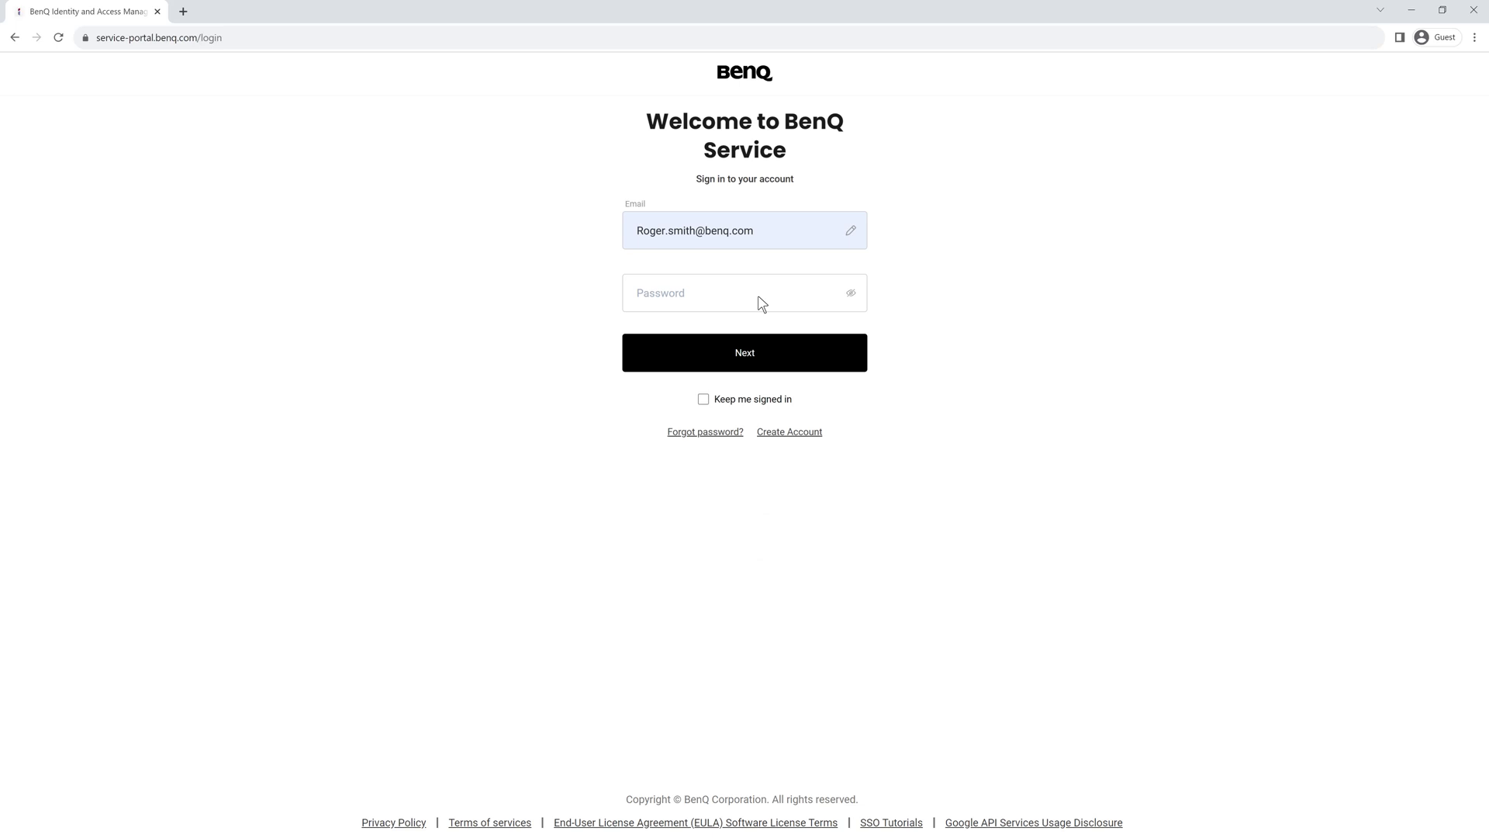
pyautogui.click(756, 359)
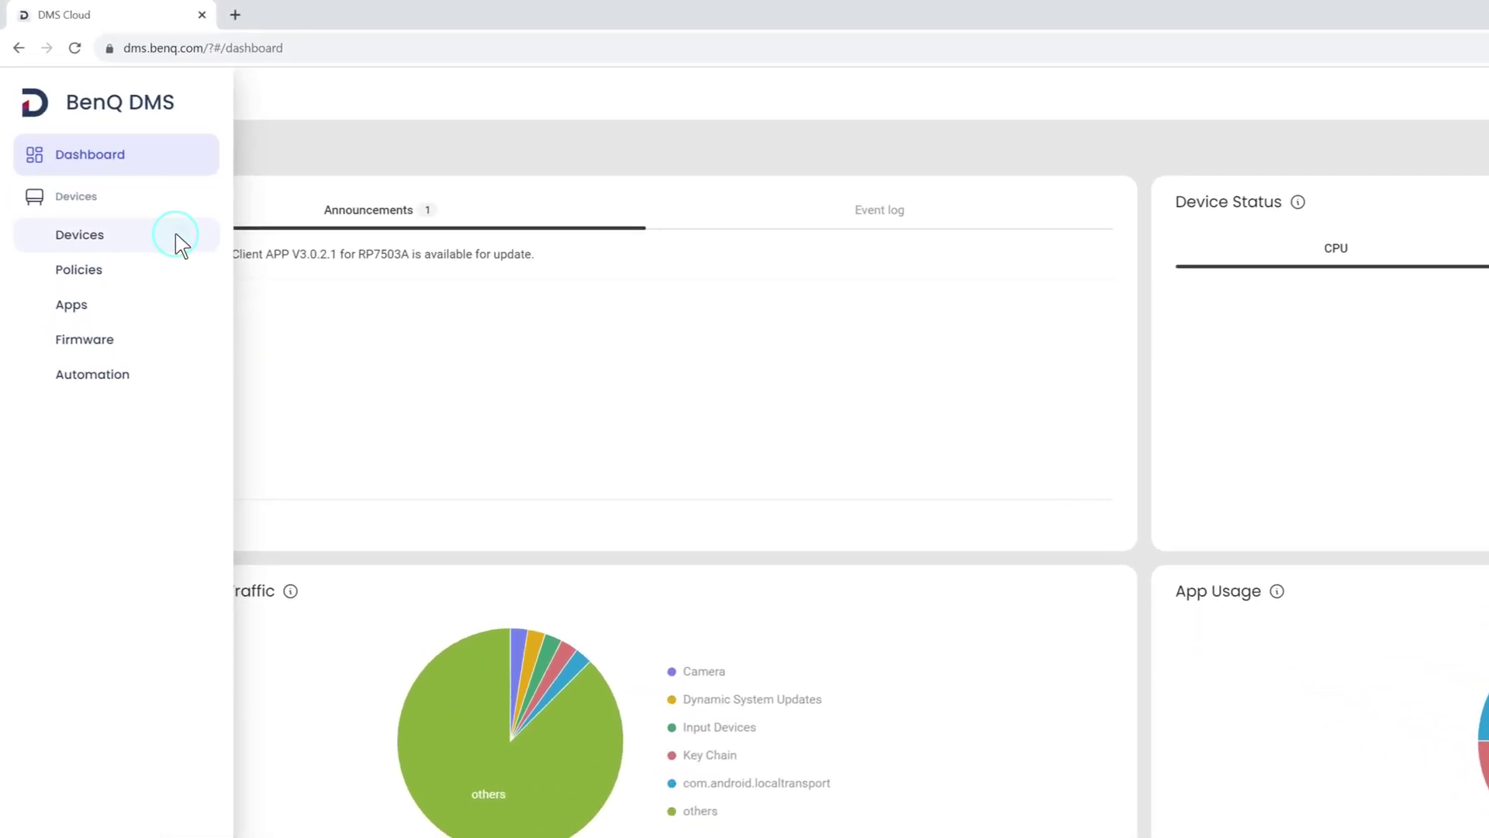
# Go to the Devices page listing groups 1F–4F and the tags
pyautogui.click(176, 235)
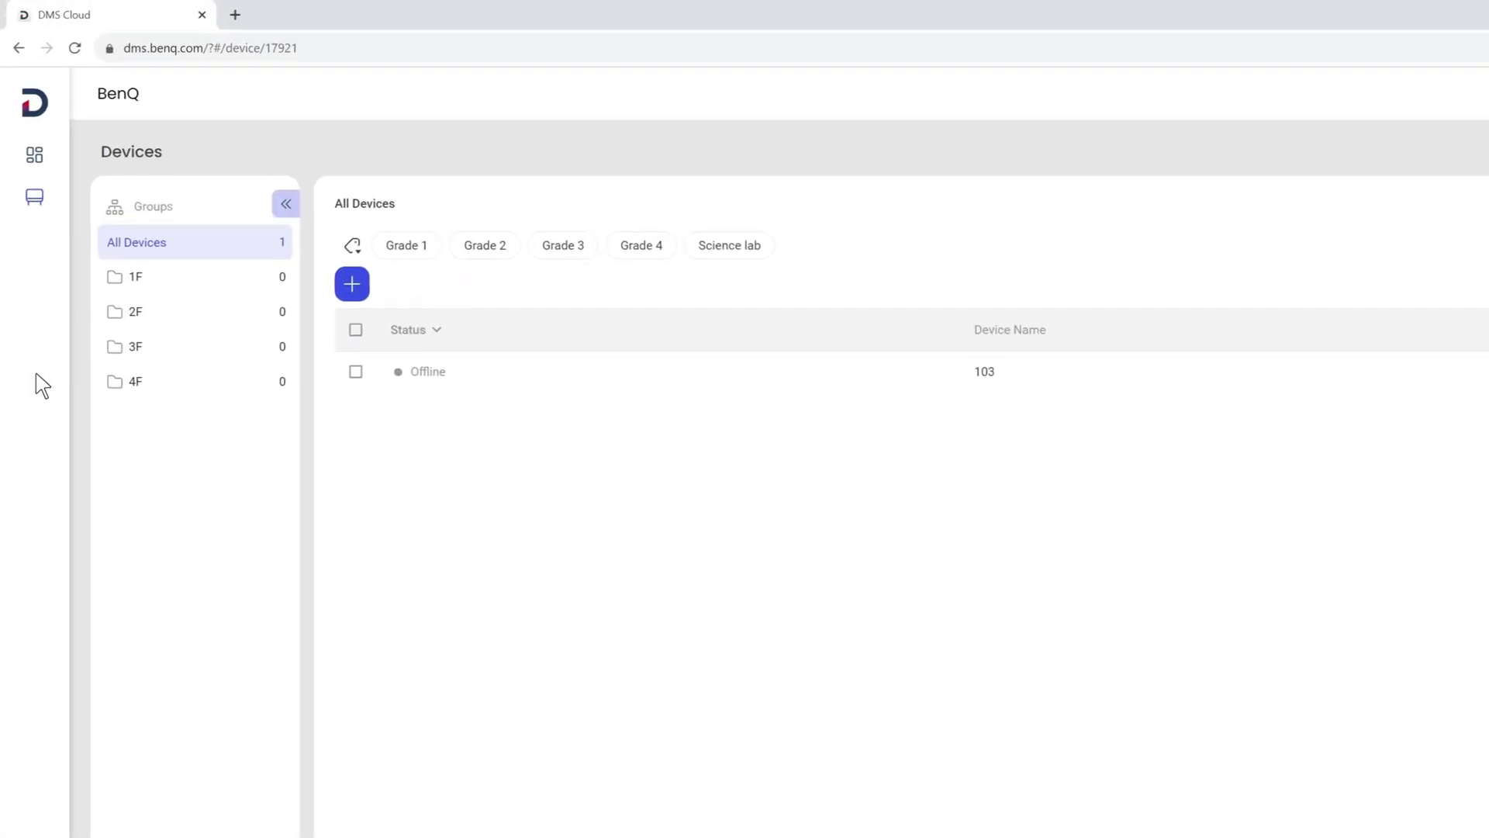
# Create a device group named 5F from the blue + menu
pyautogui.click(362, 291)
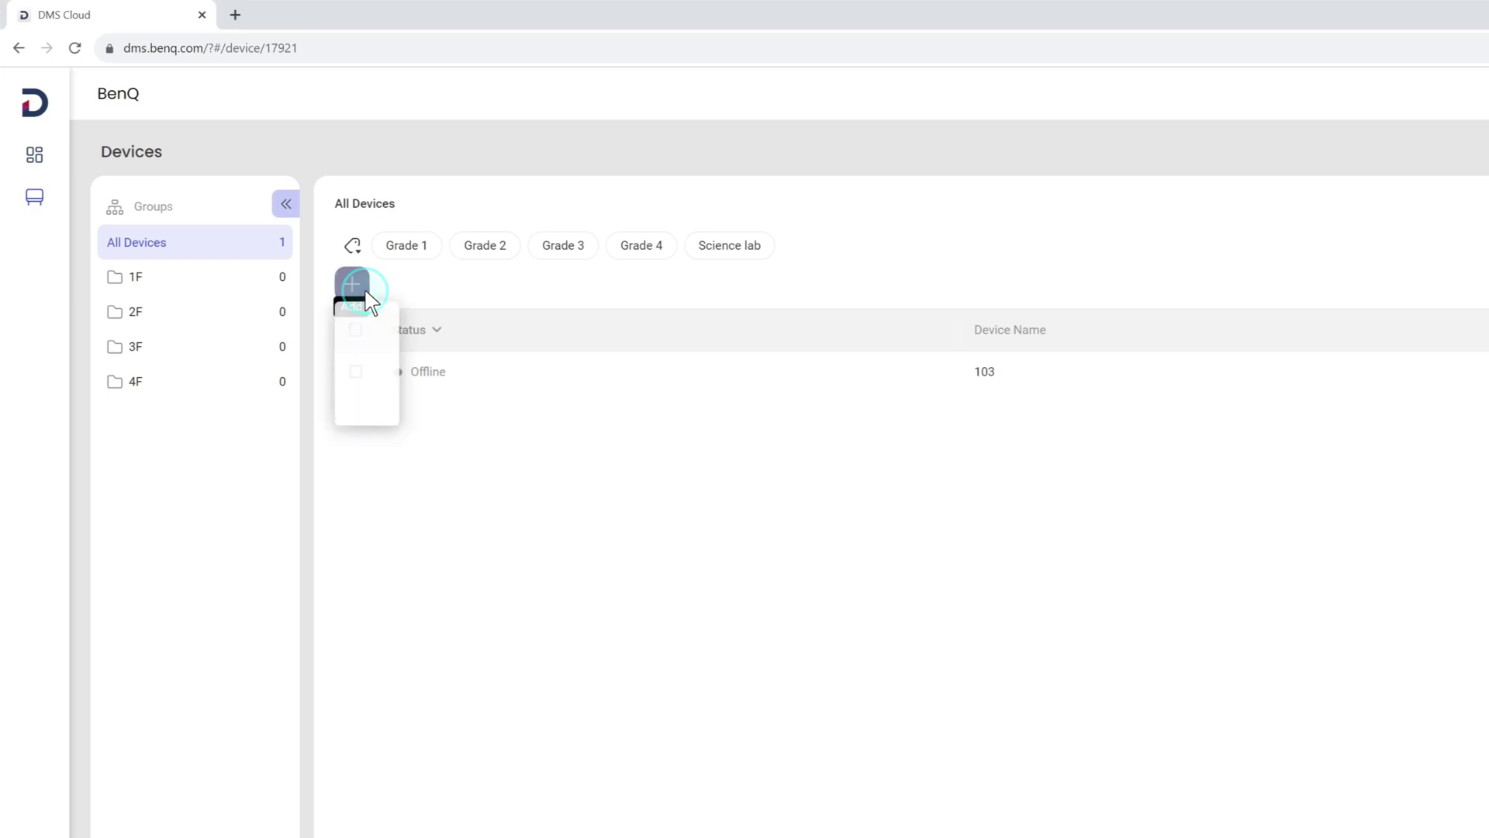
pyautogui.click(368, 373)
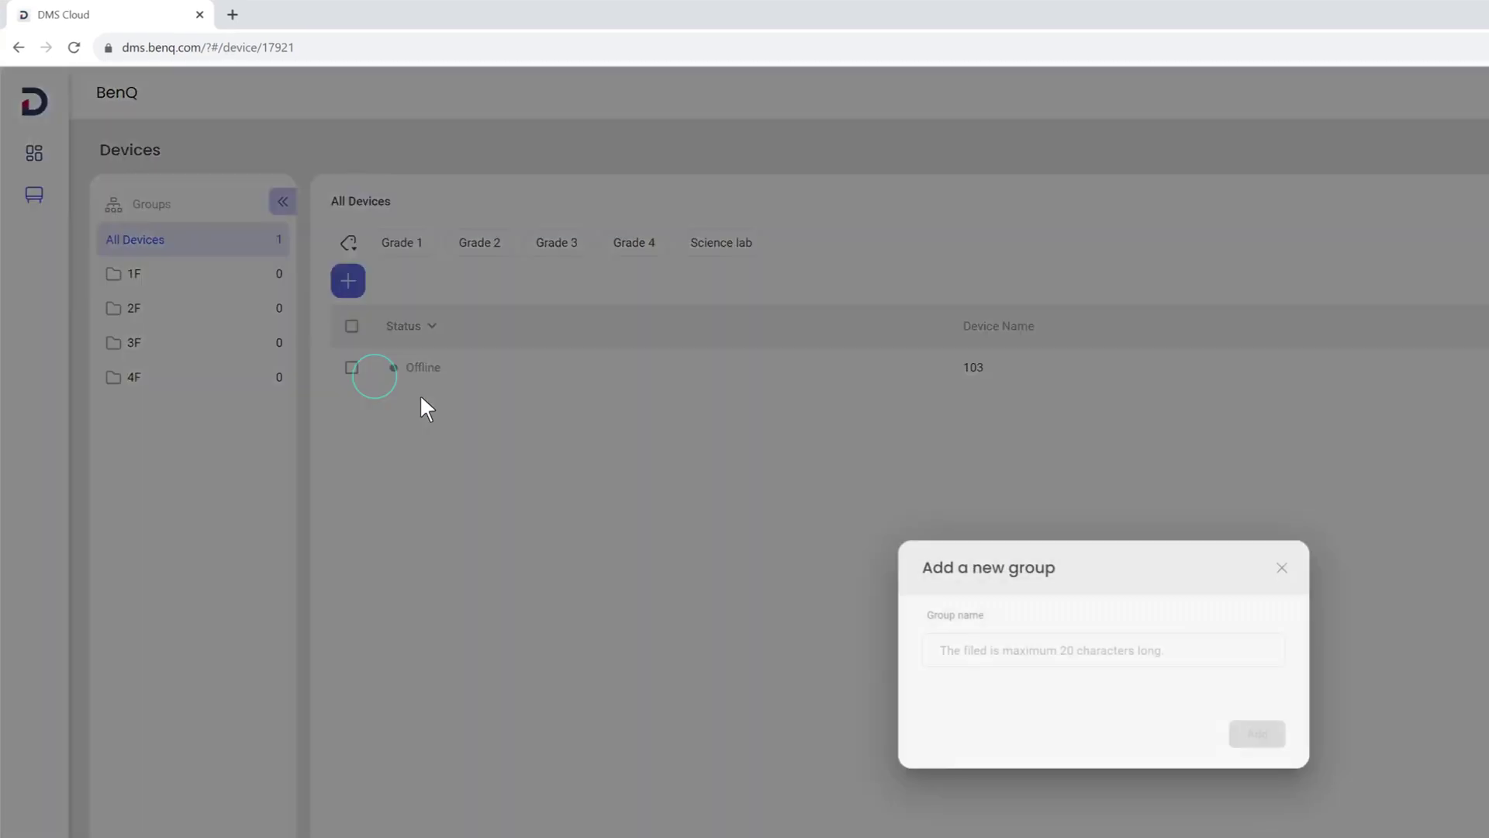
pyautogui.click(663, 444)
pyautogui.write('S')
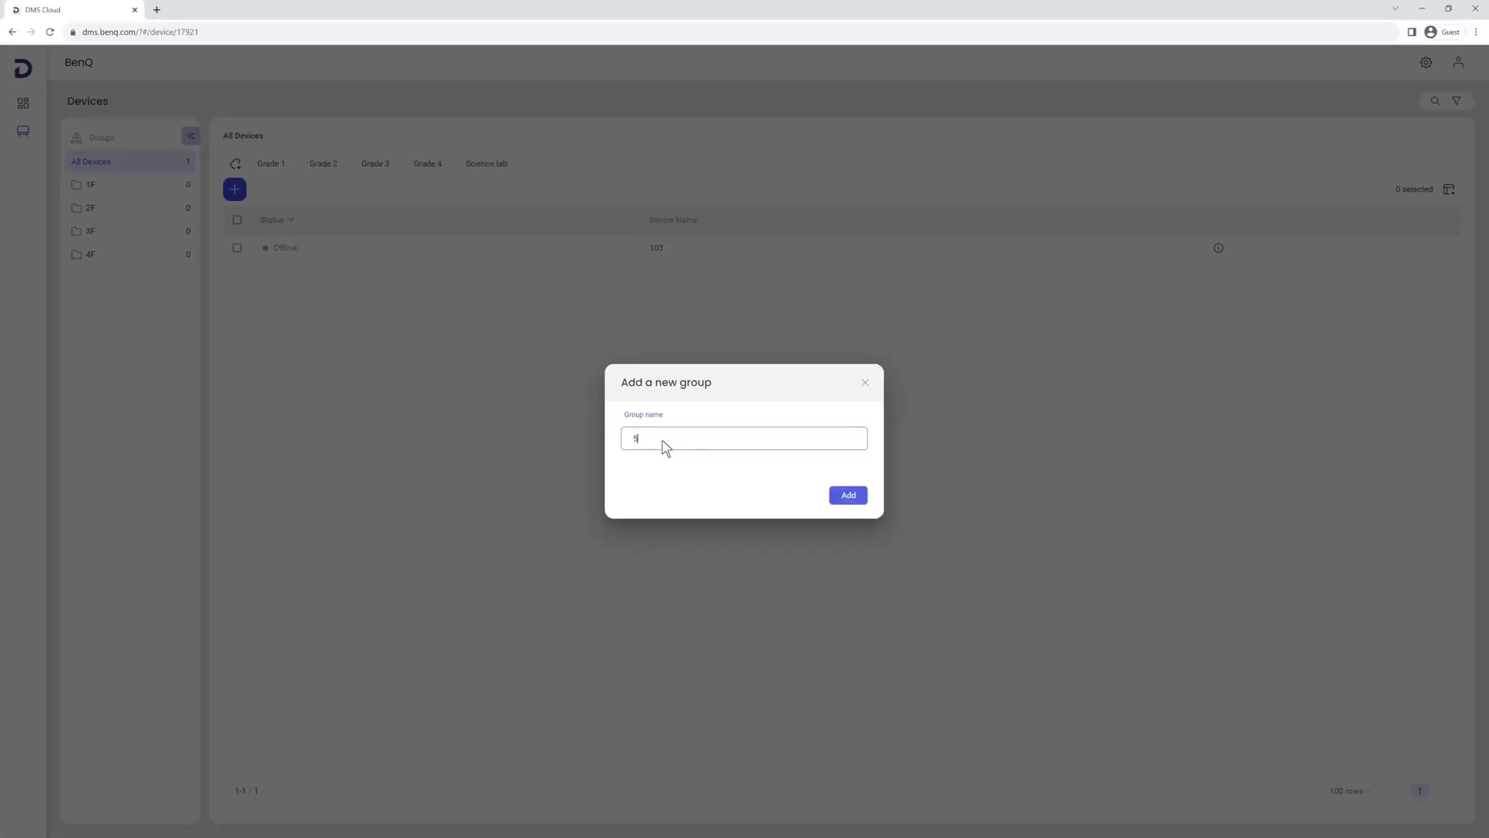
pyautogui.click(855, 496)
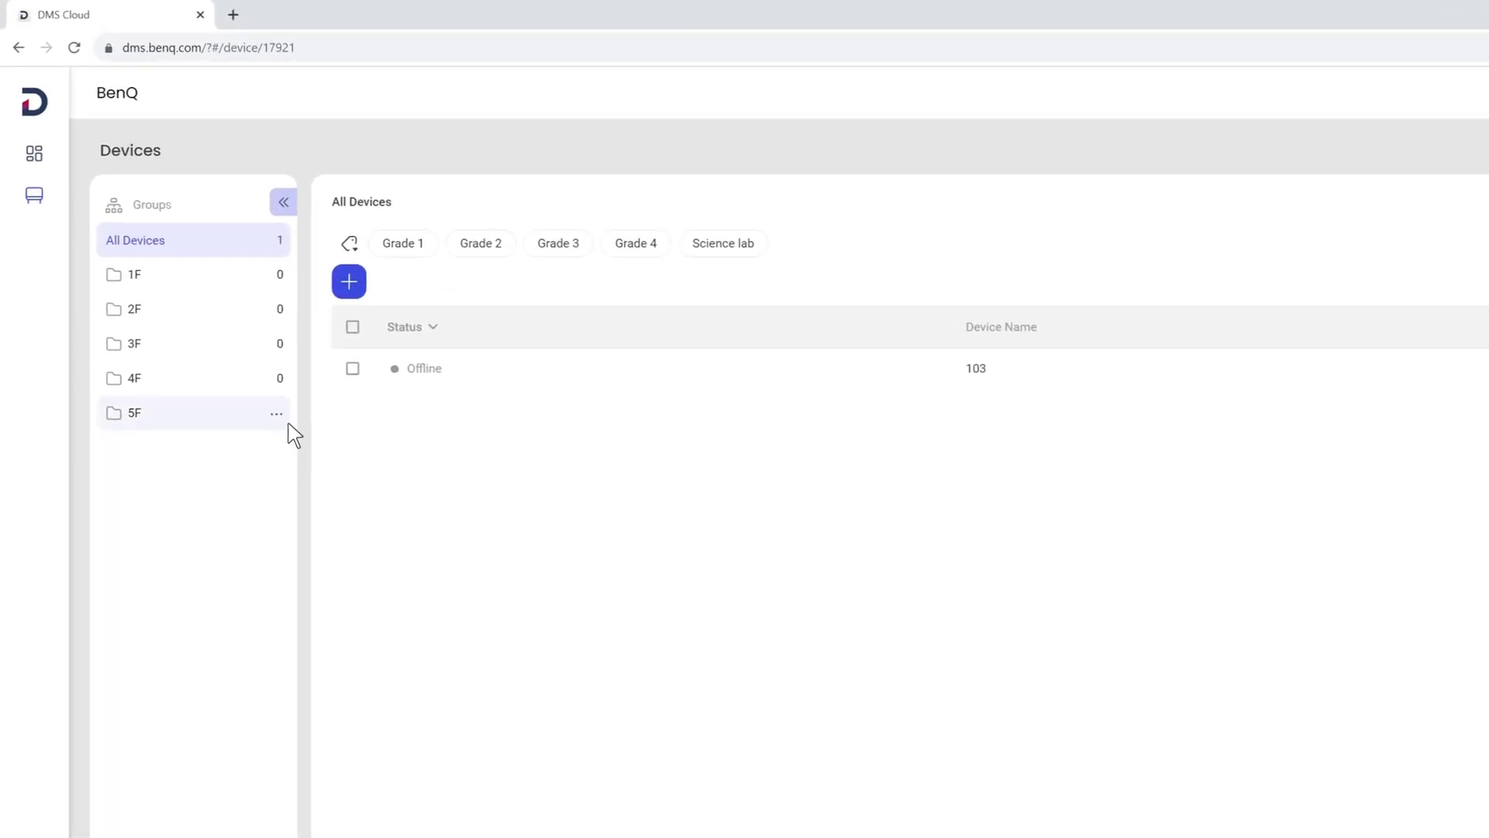
# Delete group 5F, then drag the Library group into 2F as a subgroup
pyautogui.click(283, 421)
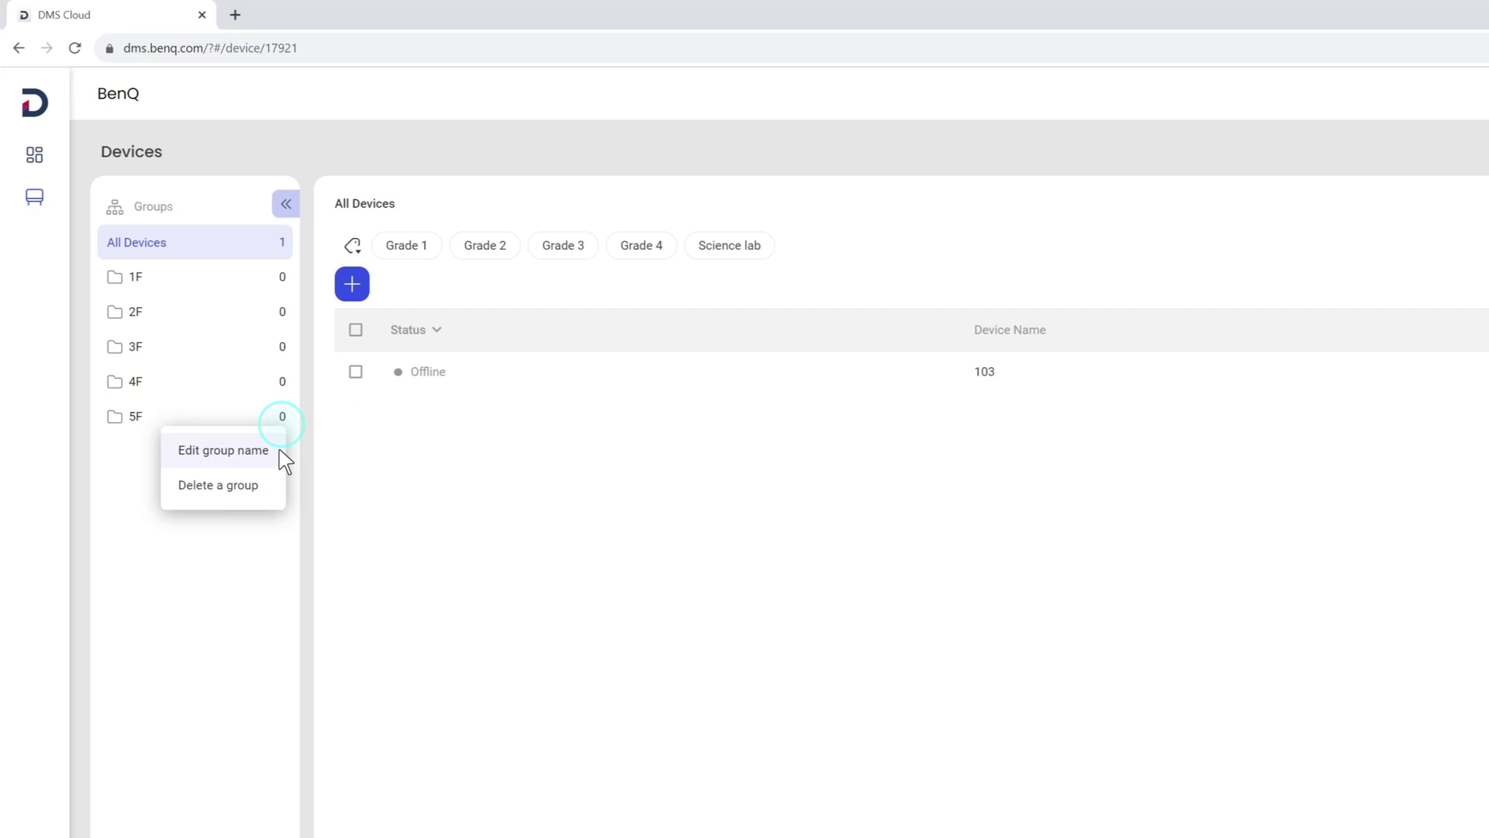
pyautogui.click(273, 484)
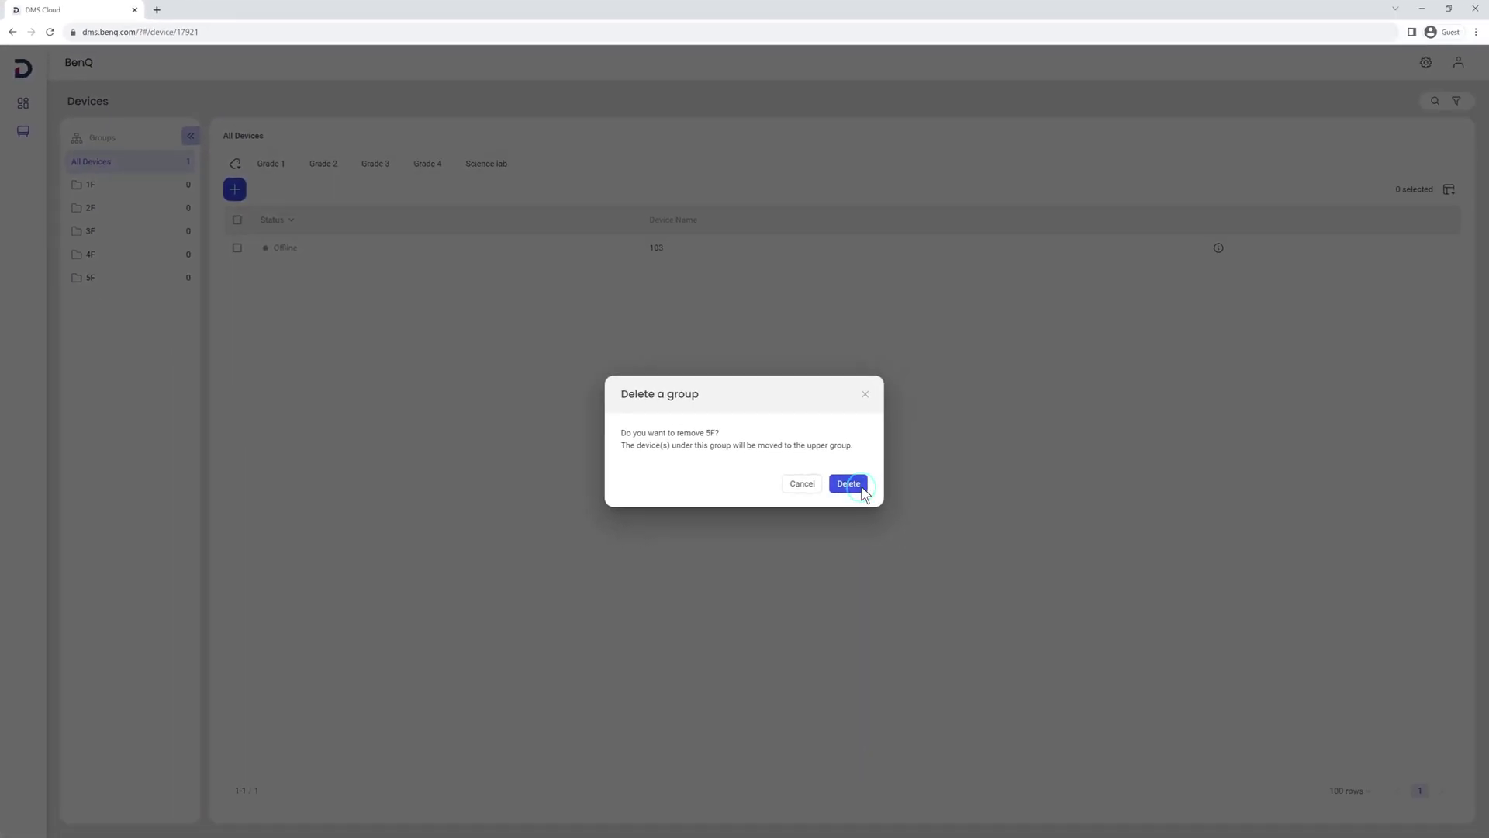
pyautogui.click(1227, 700)
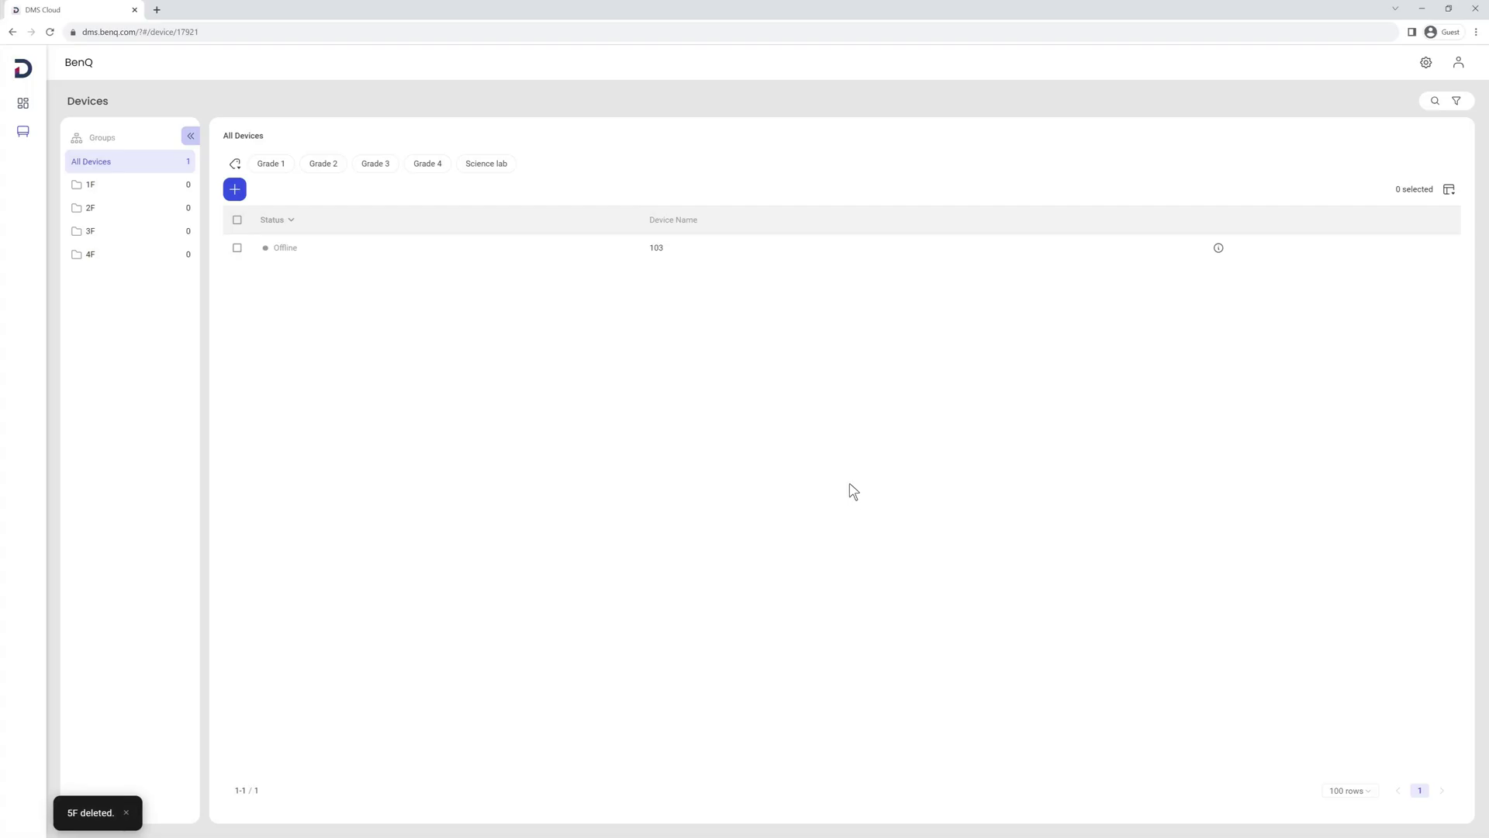
pyautogui.moveTo(174, 280); pyautogui.dragTo(171, 214)
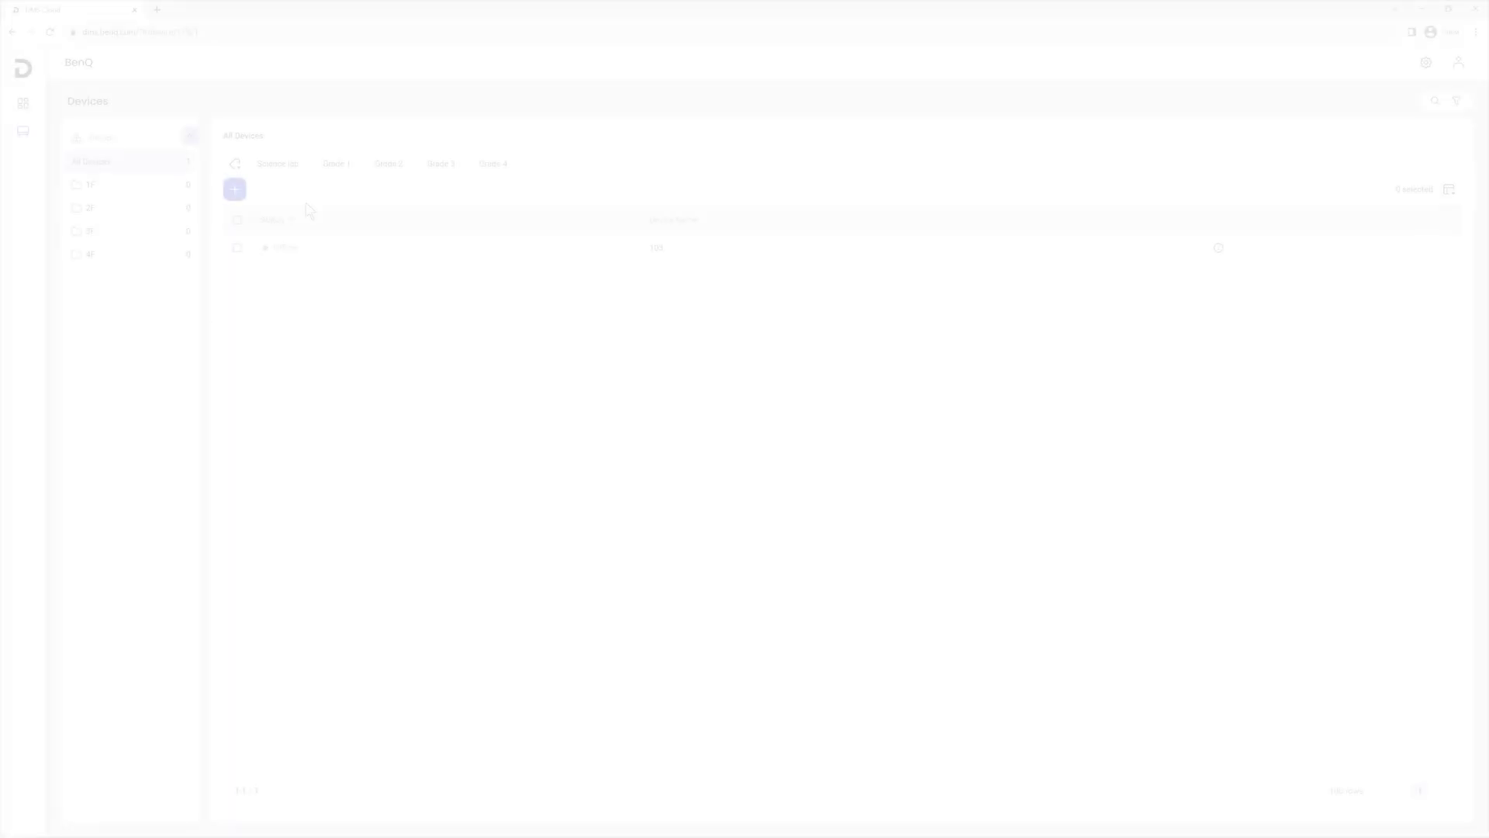
# Create a device tag named Grade 5 from the blue + menu
pyautogui.click(361, 295)
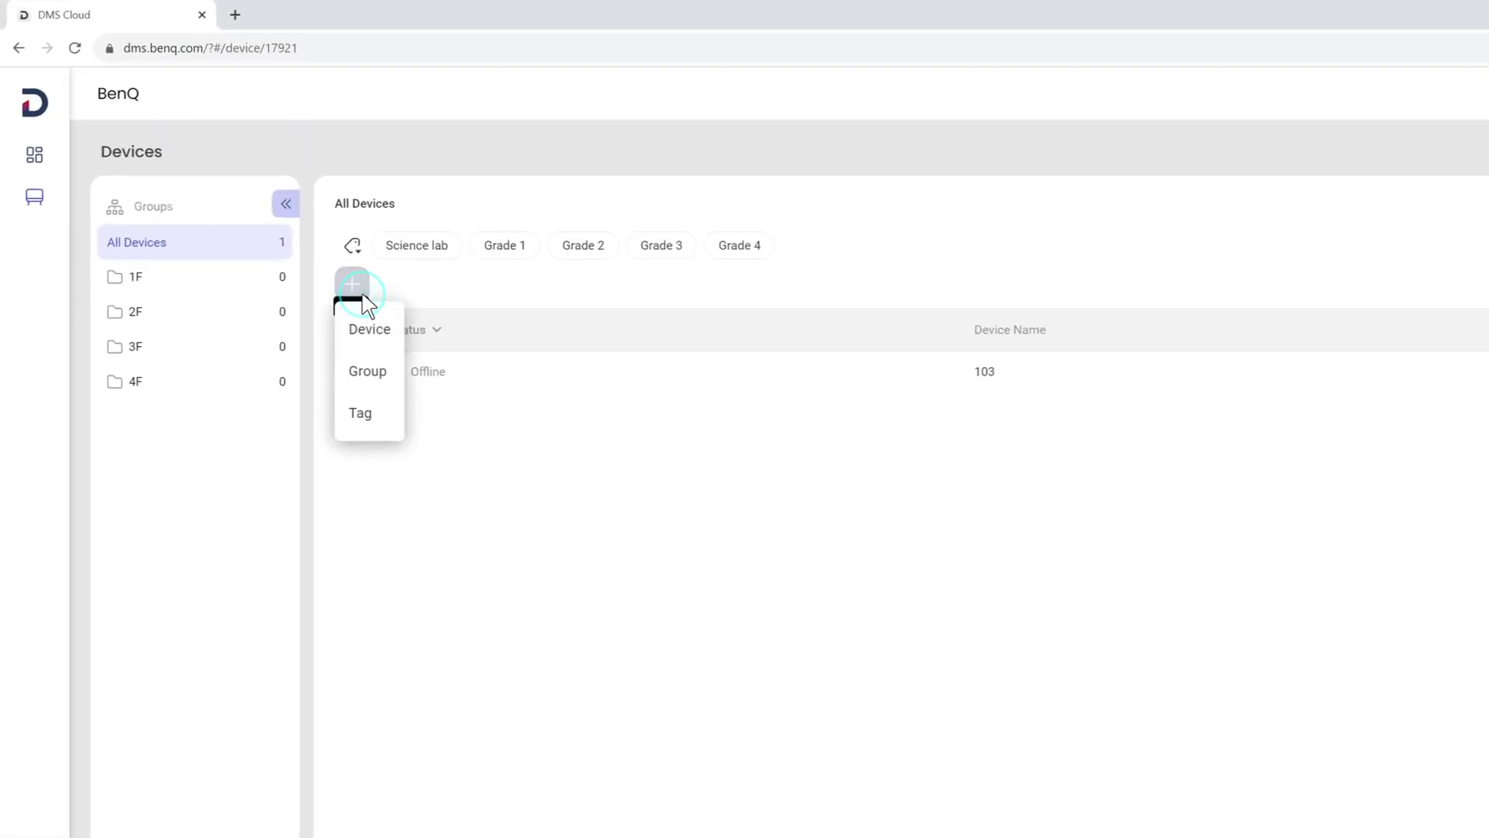
pyautogui.click(389, 422)
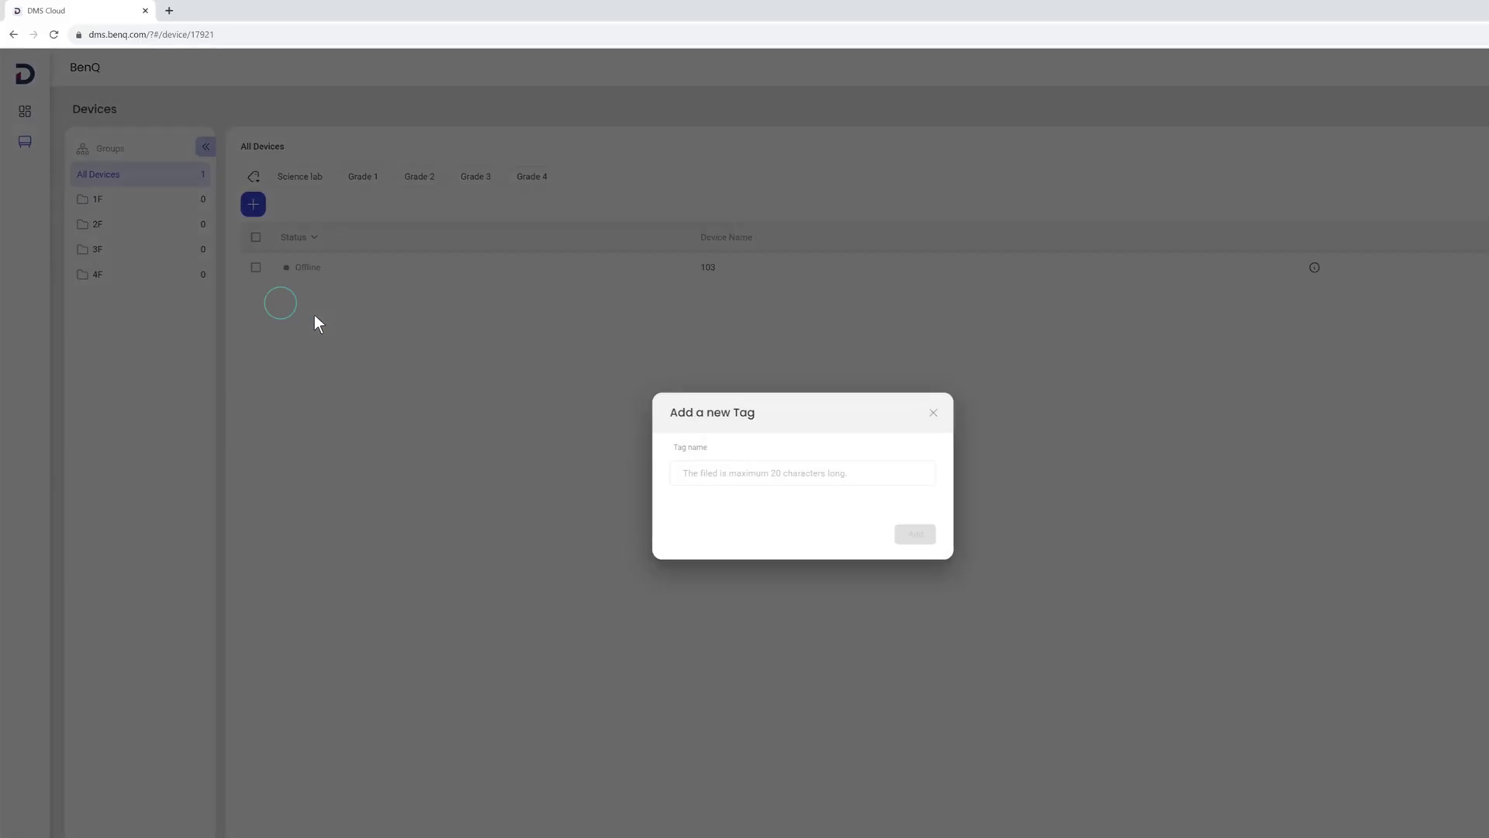
pyautogui.click(685, 447)
pyautogui.write('Grade')
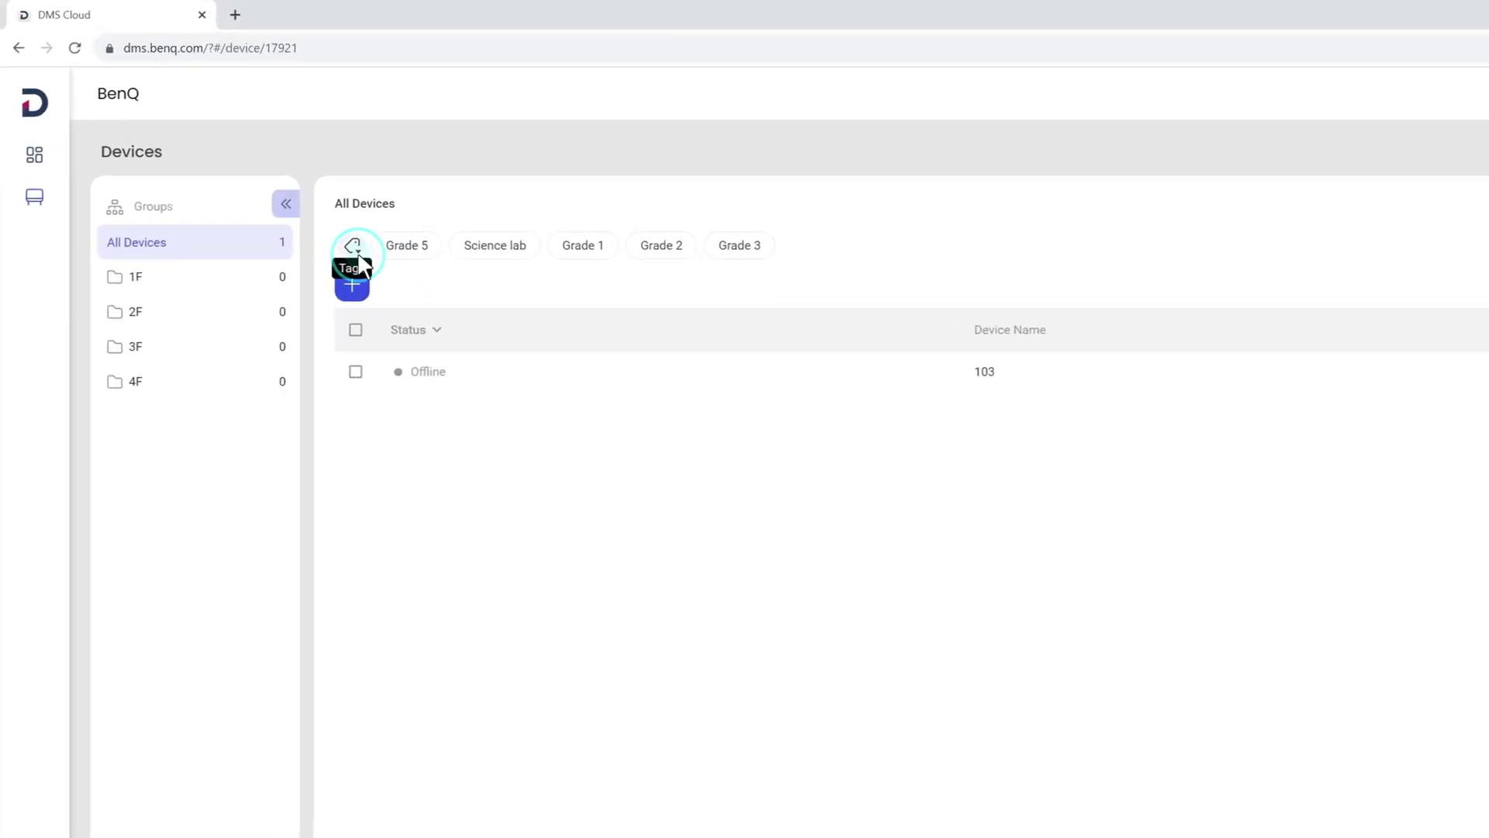
# Delete the Grade 5 tag in the Edit tags dialog
pyautogui.click(353, 245)
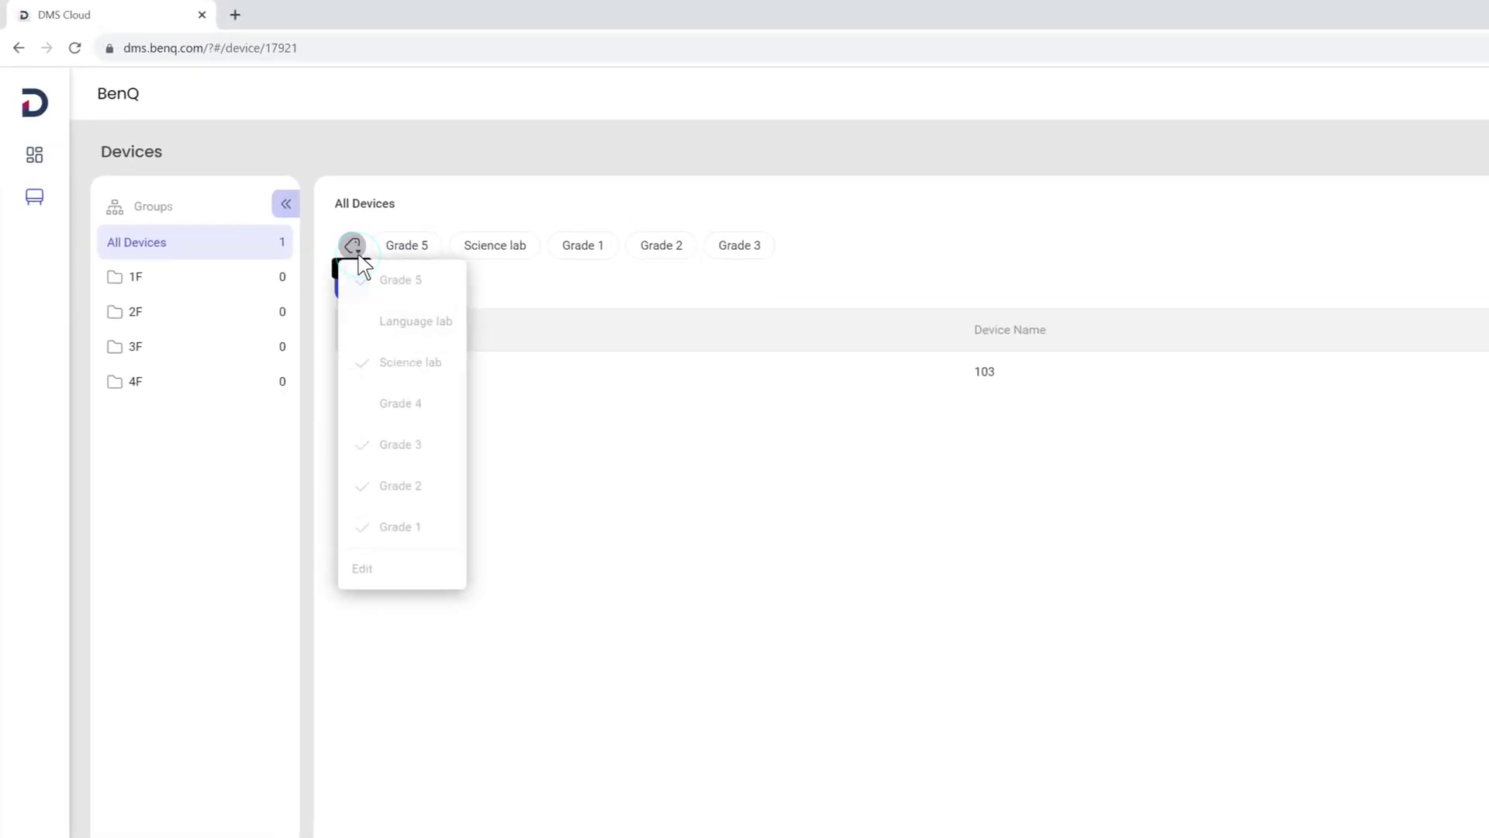
pyautogui.click(416, 572)
pyautogui.moveTo(863, 394); pyautogui.dragTo(865, 462)
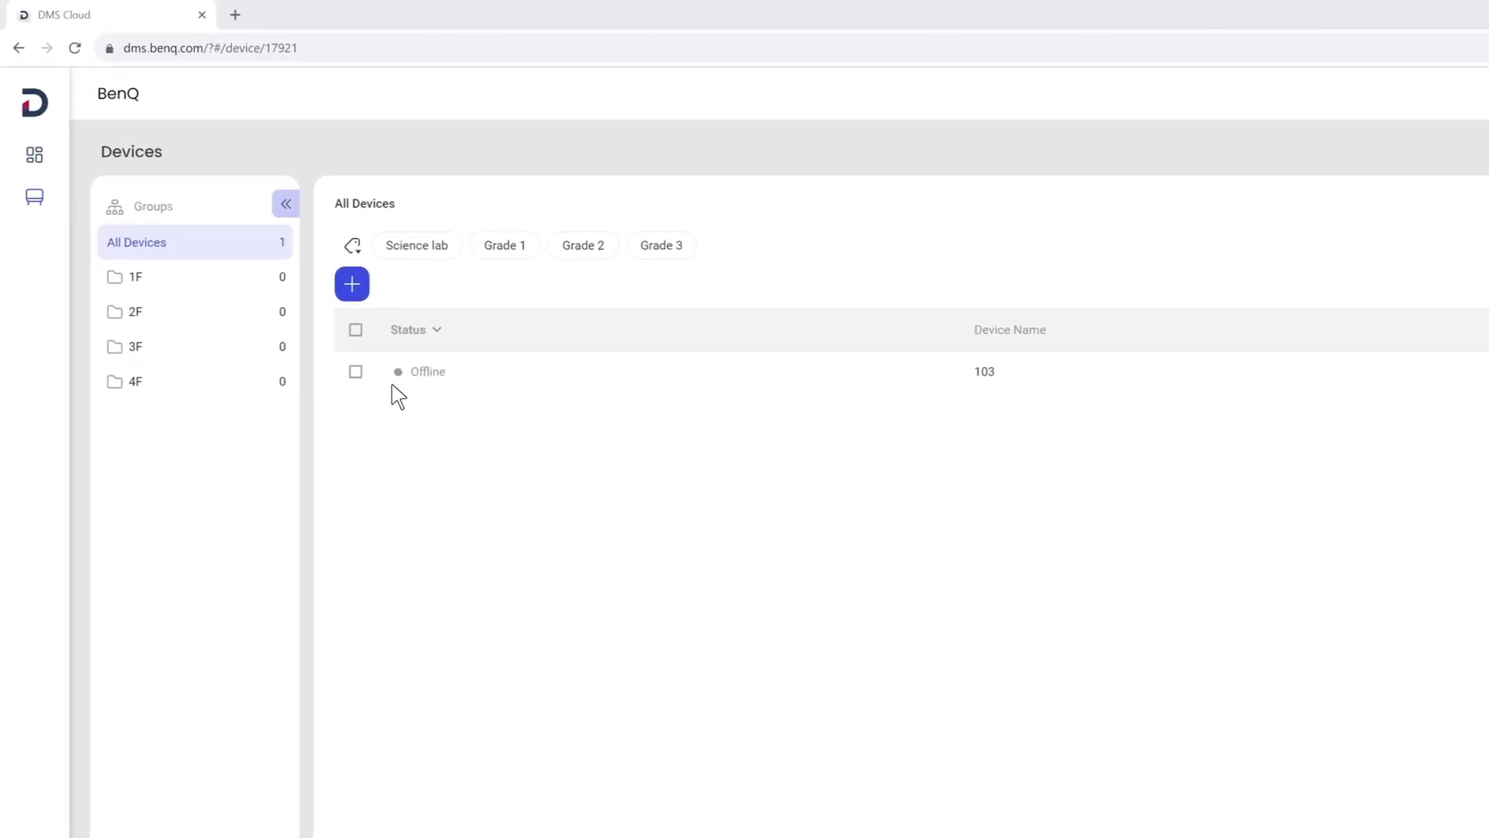
# Select device 103 and apply Move to group with 1F as the destination
pyautogui.click(356, 372)
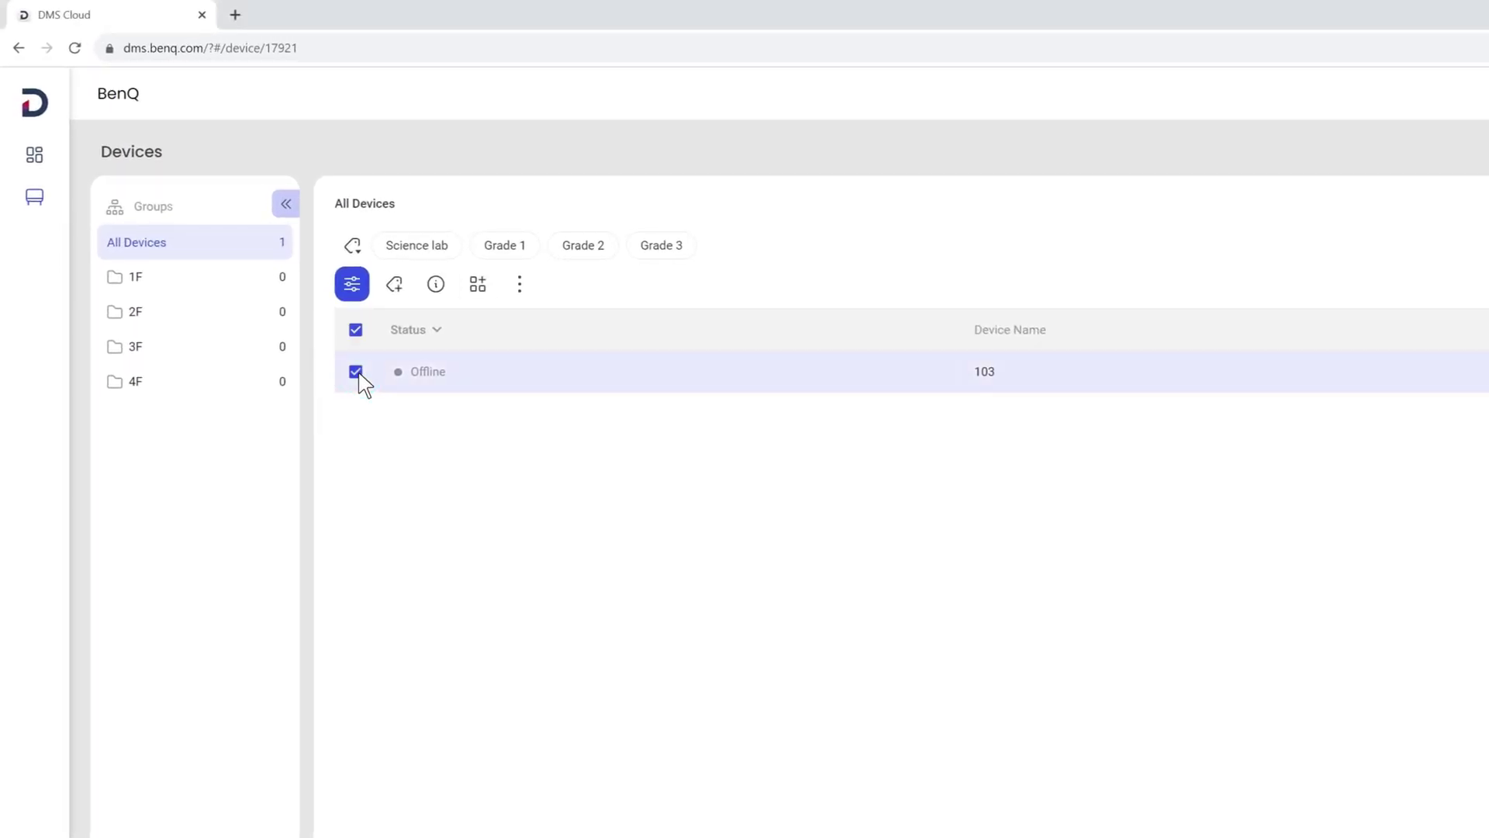
pyautogui.click(521, 286)
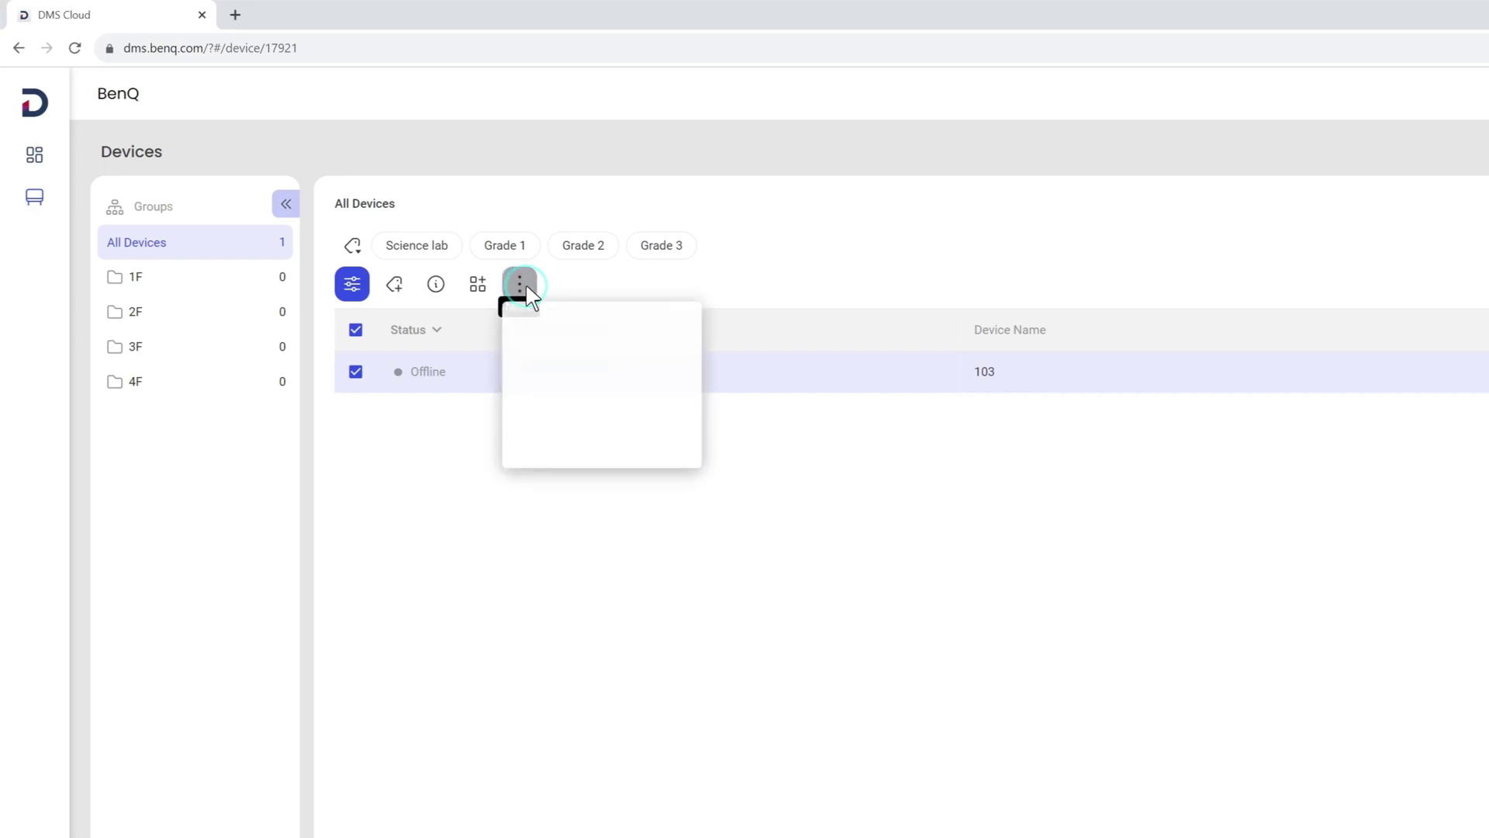
pyautogui.click(608, 413)
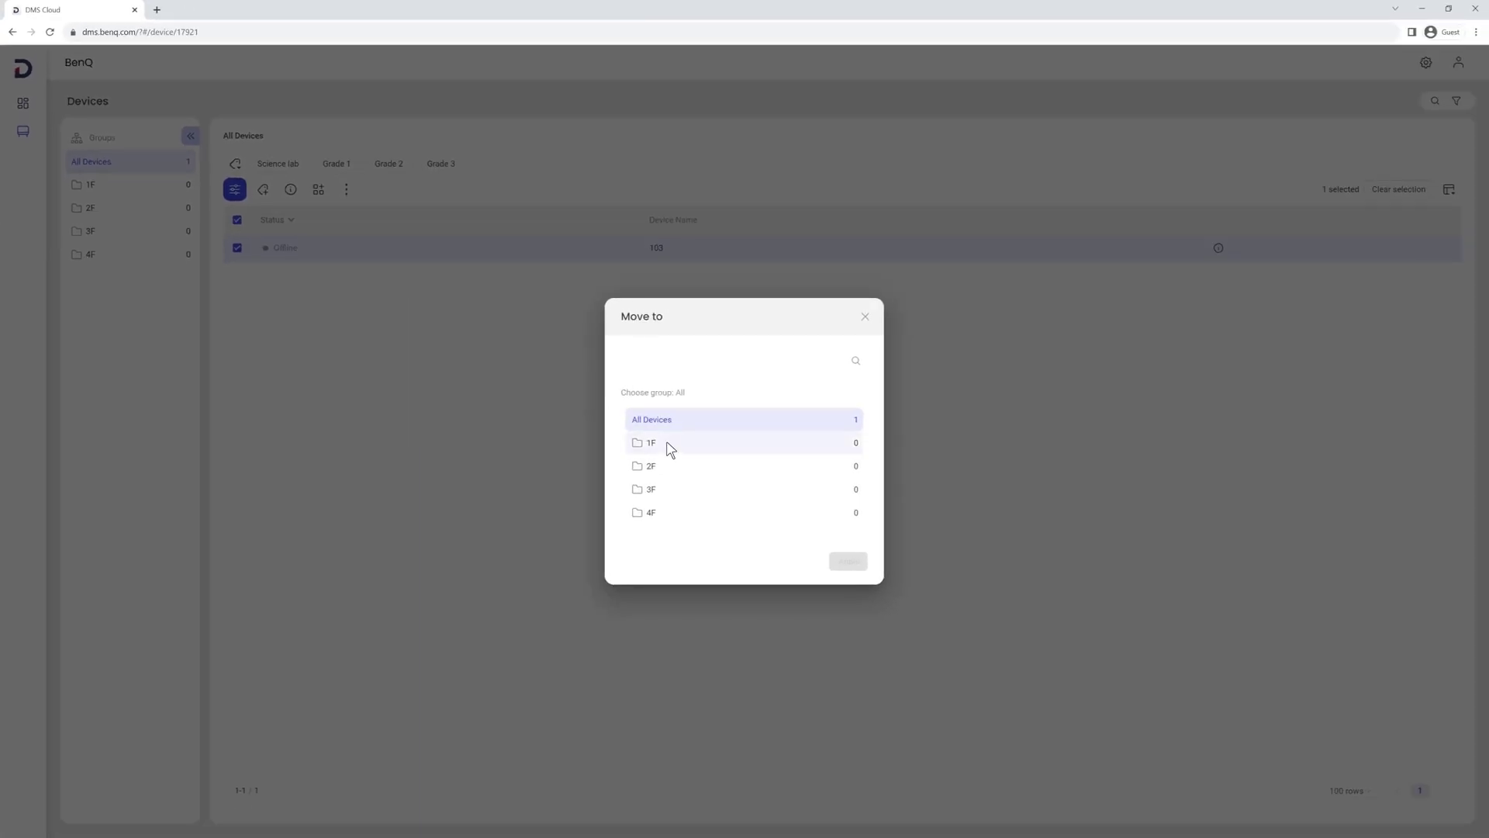
pyautogui.click(670, 450)
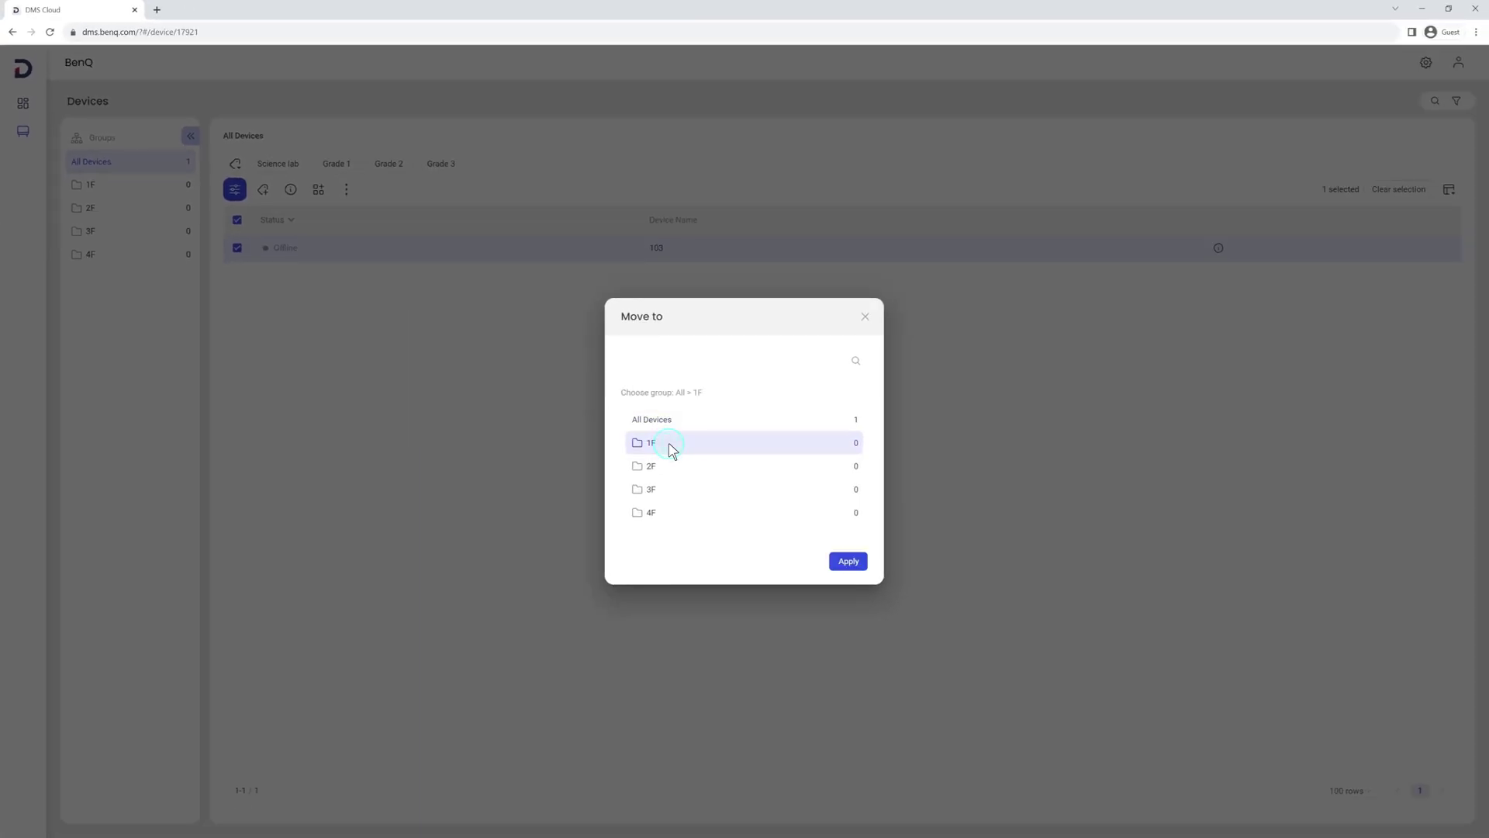
pyautogui.click(850, 562)
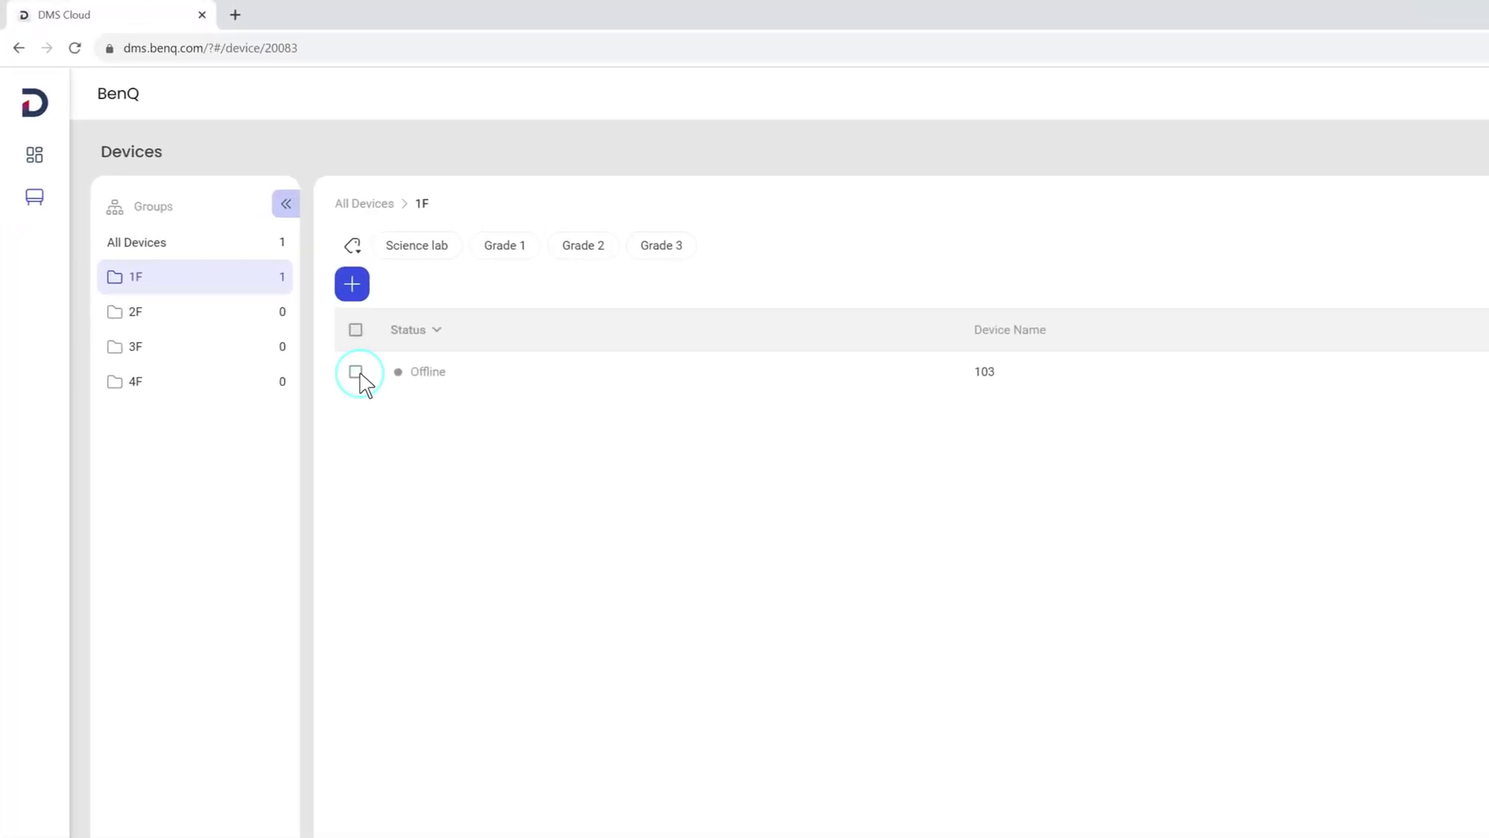
# Assign the Grade 1 and Grade 2 tags to device 103 in Tag management
pyautogui.click(356, 373)
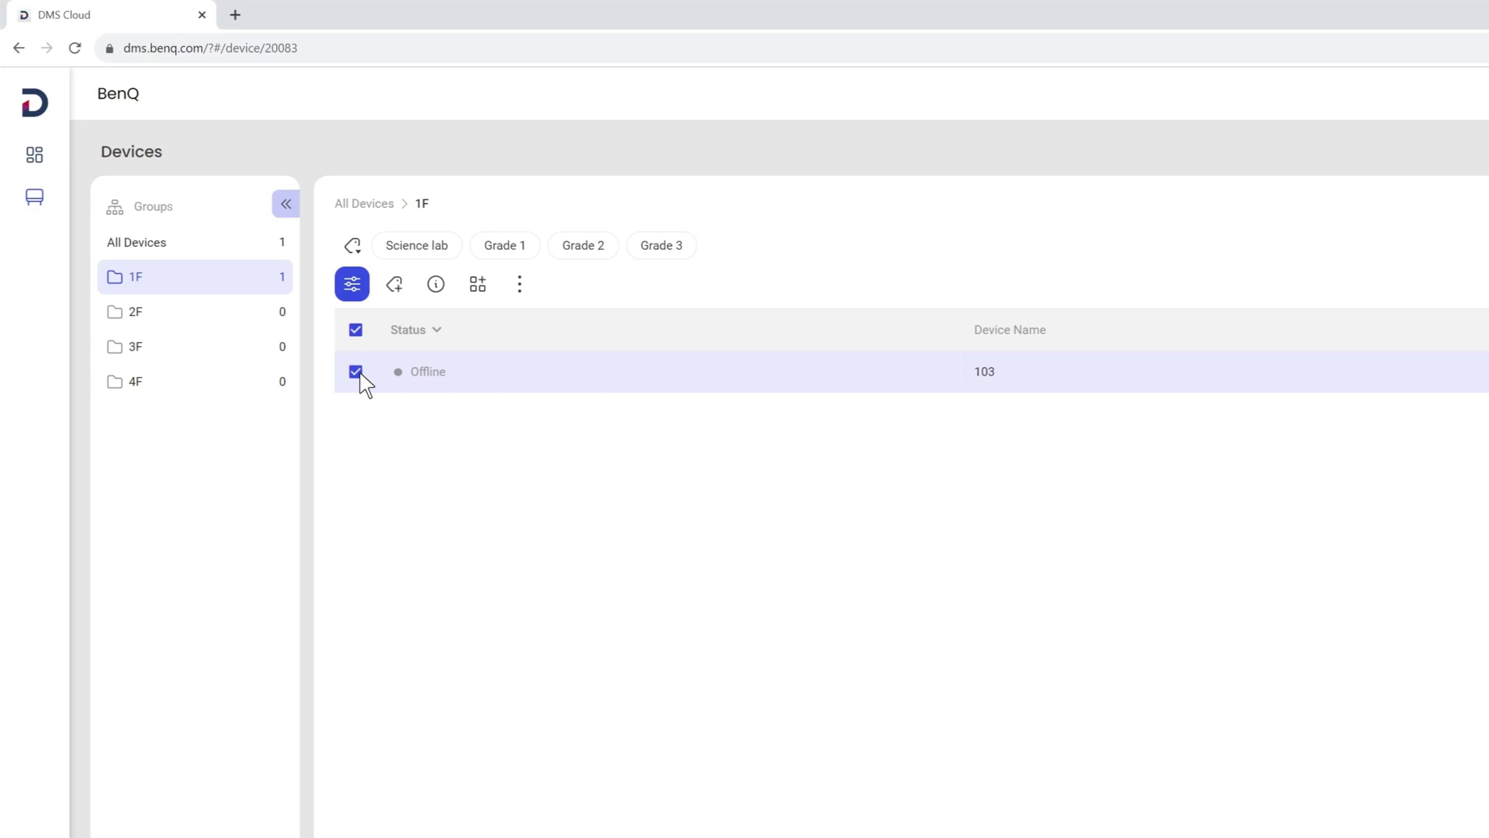
pyautogui.click(394, 287)
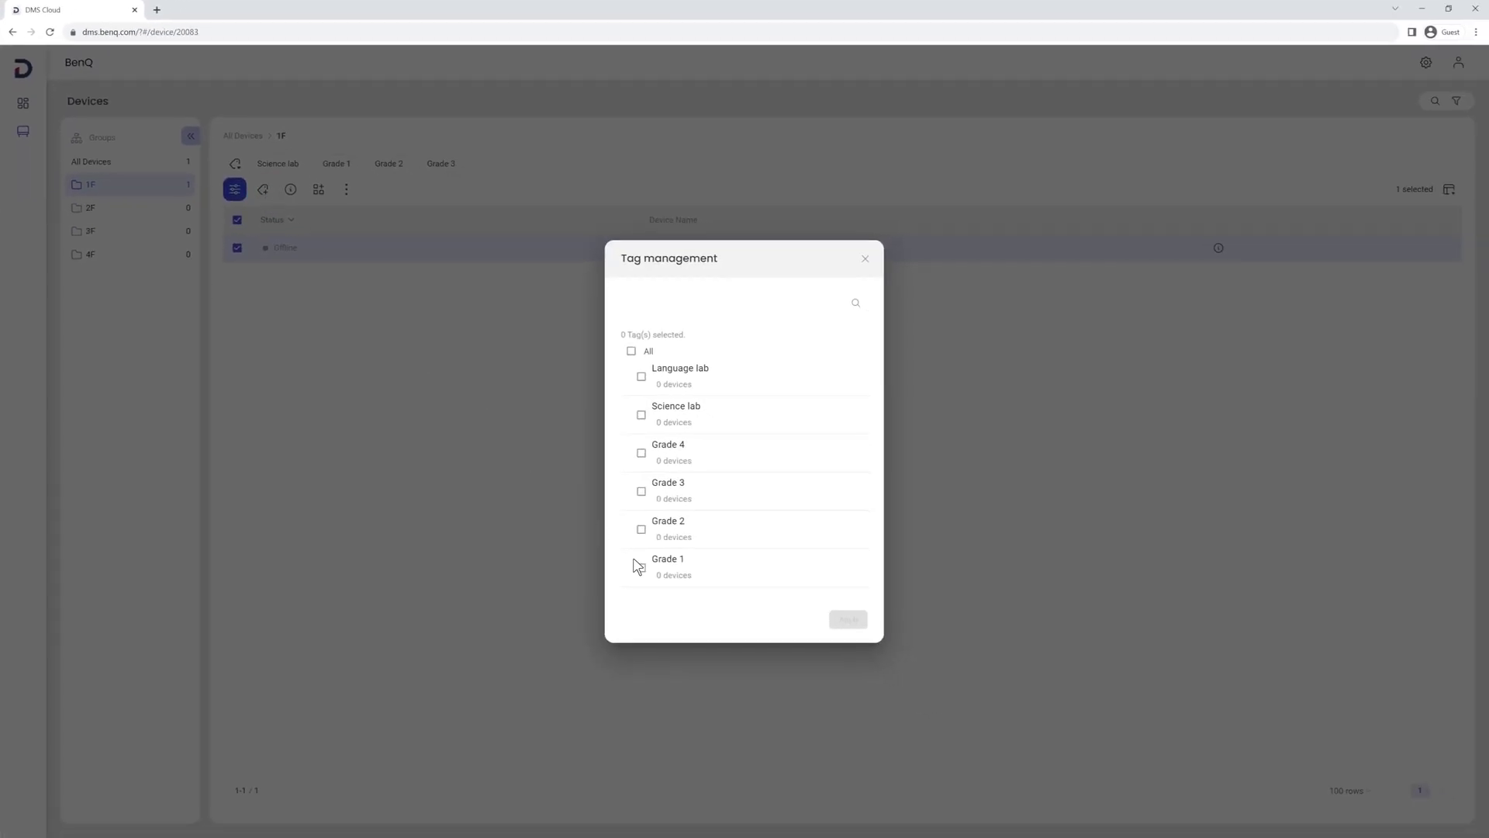
pyautogui.click(643, 569)
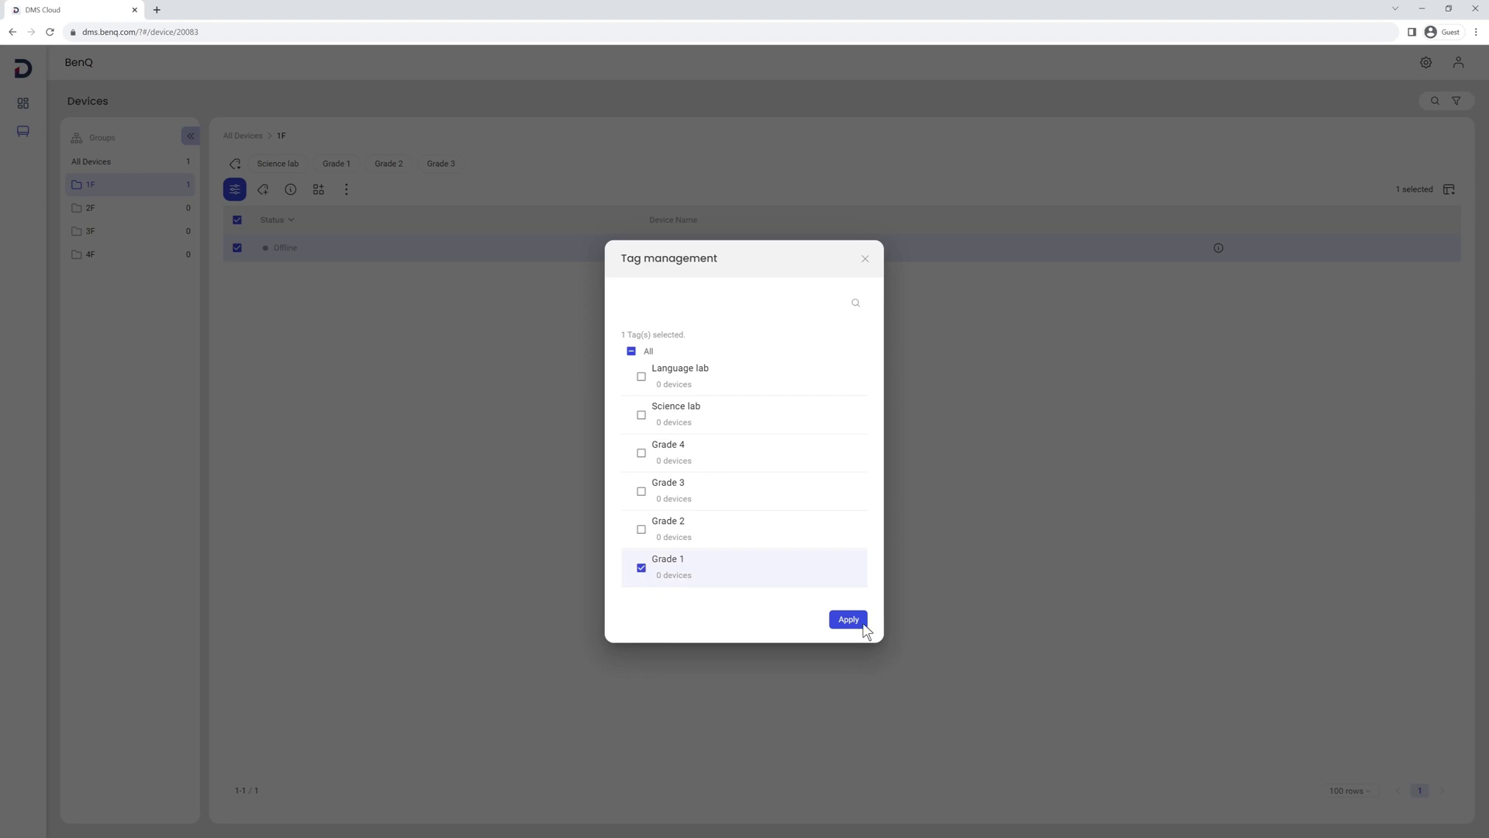
pyautogui.click(862, 623)
pyautogui.click(643, 530)
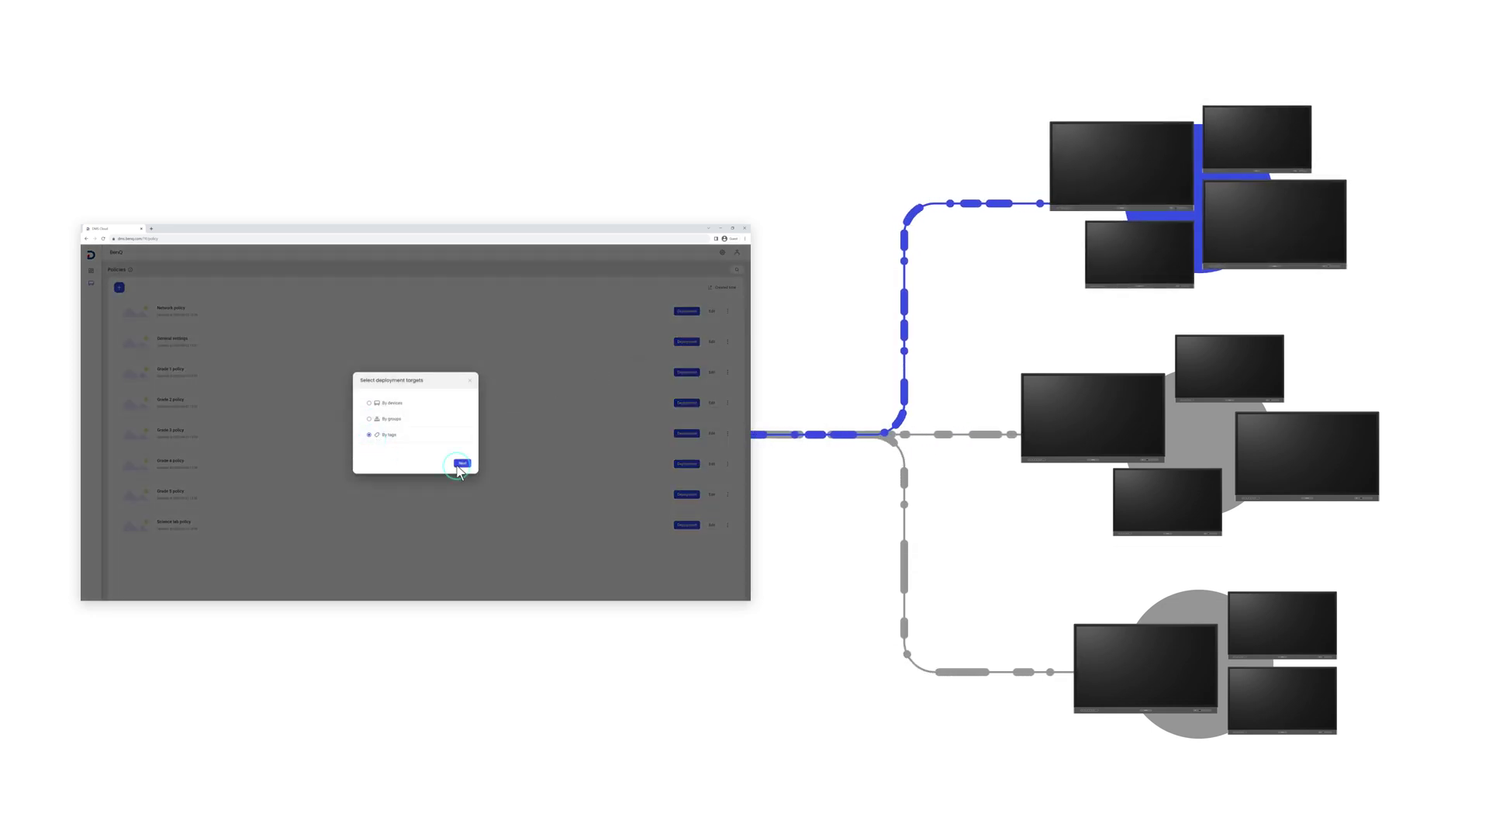
# Deploy the policy by tags to Grade 1, Grade 2 and Grade 3, and confirm
pyautogui.click(463, 463)
pyautogui.click(371, 458)
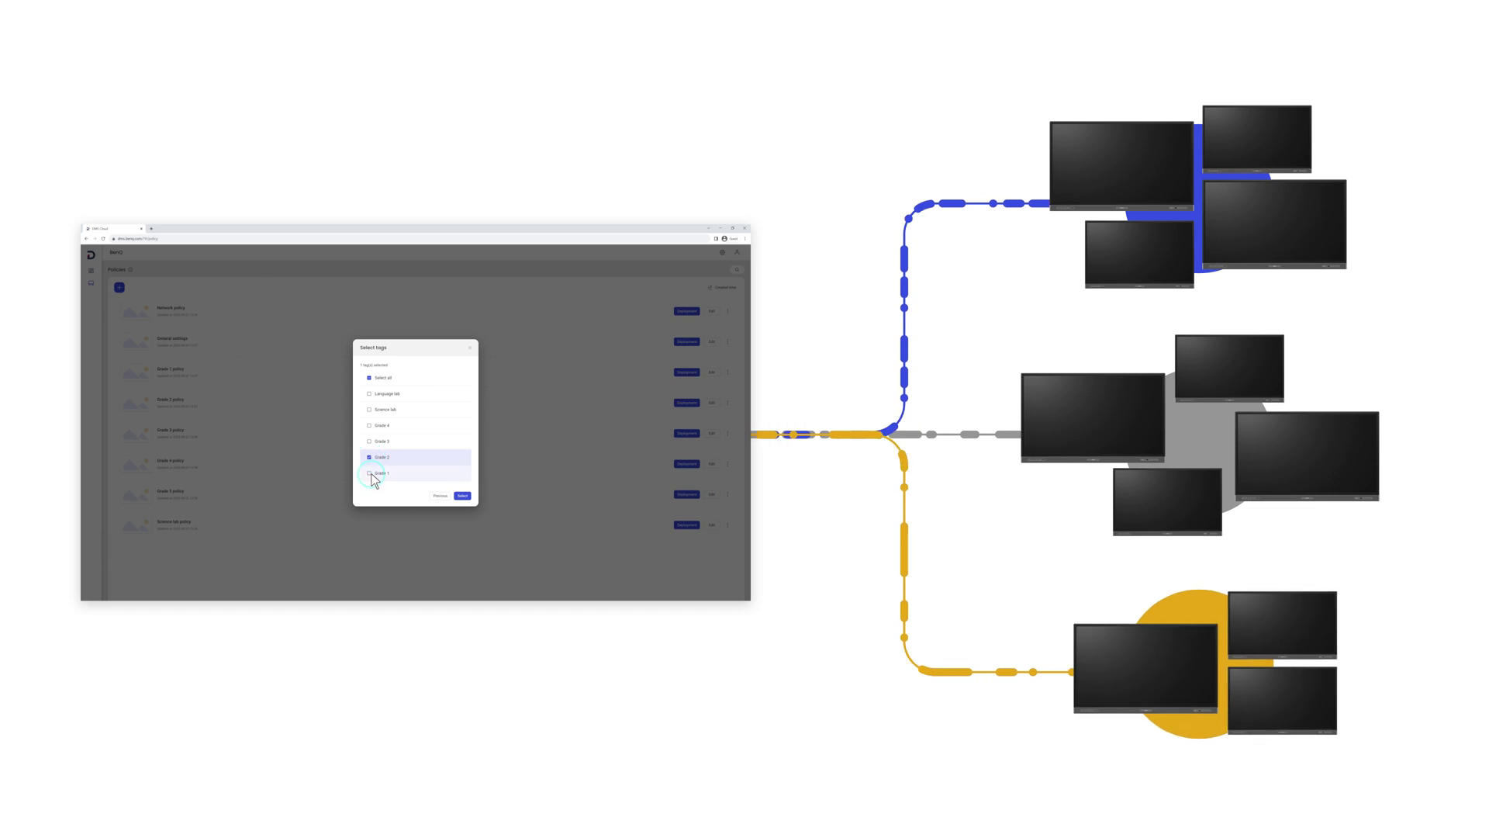
pyautogui.click(371, 472)
pyautogui.click(370, 441)
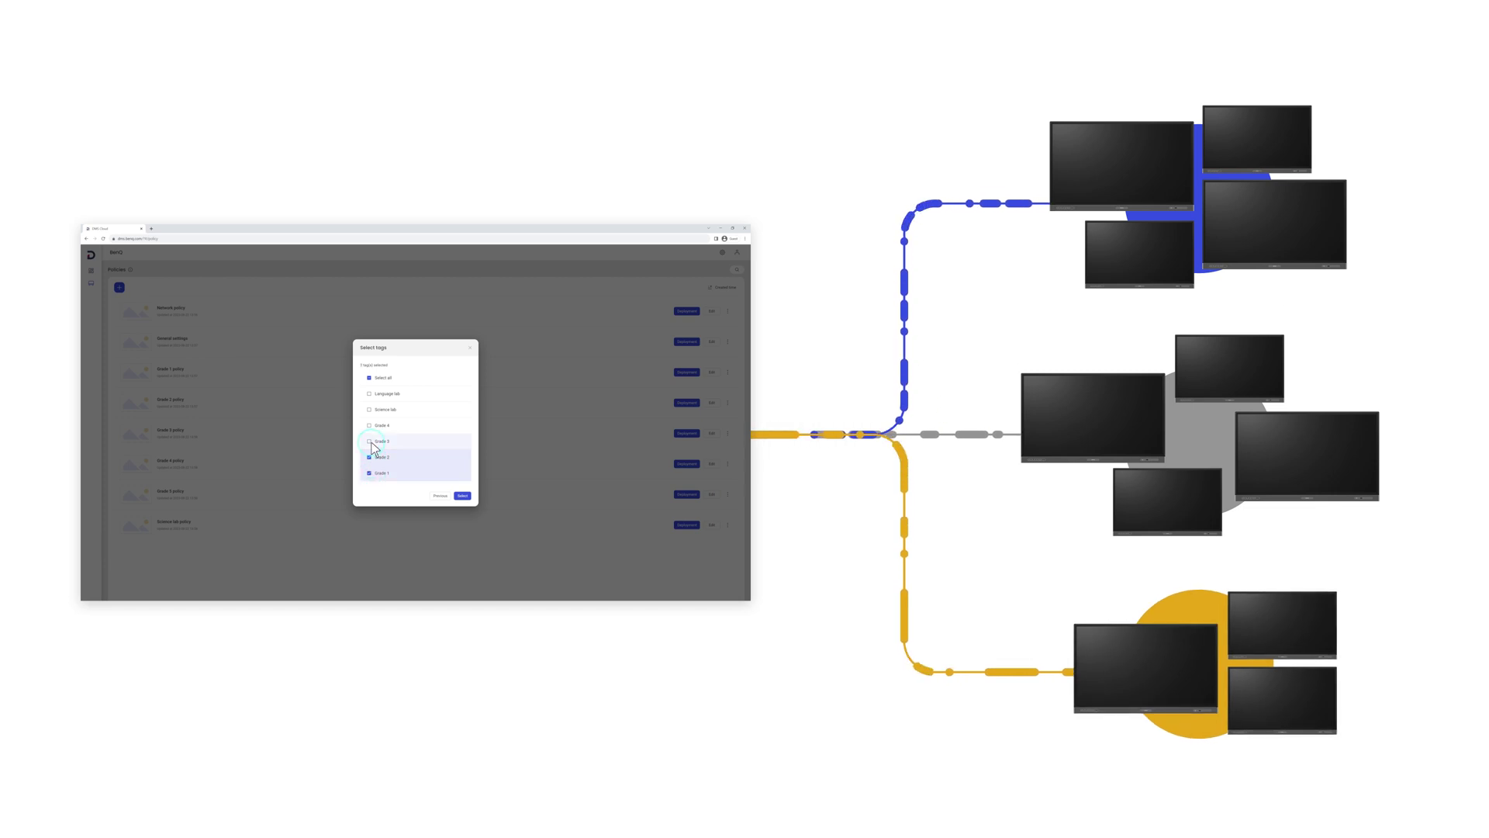
pyautogui.click(463, 496)
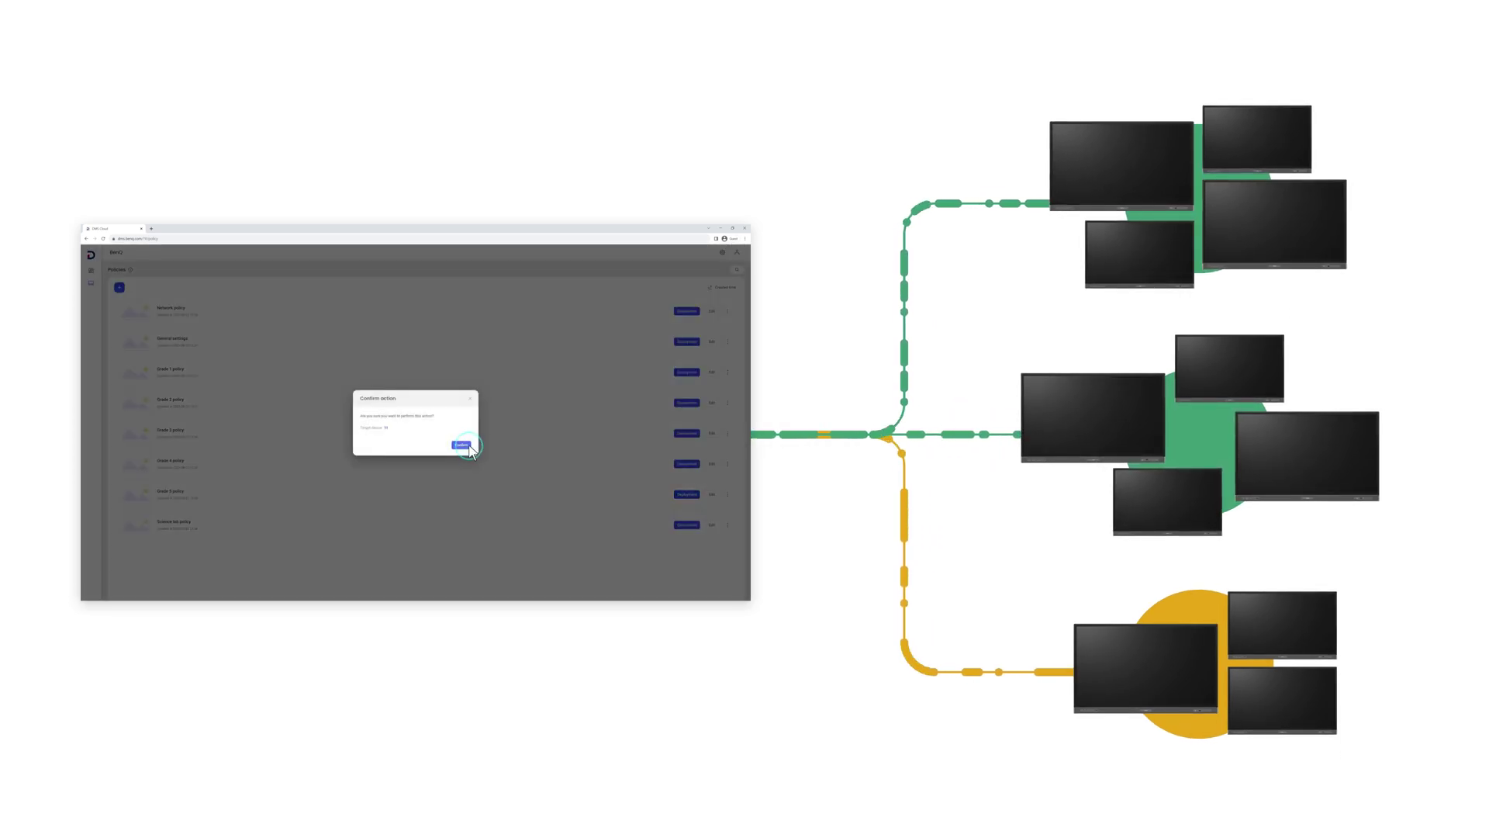
pyautogui.click(467, 445)
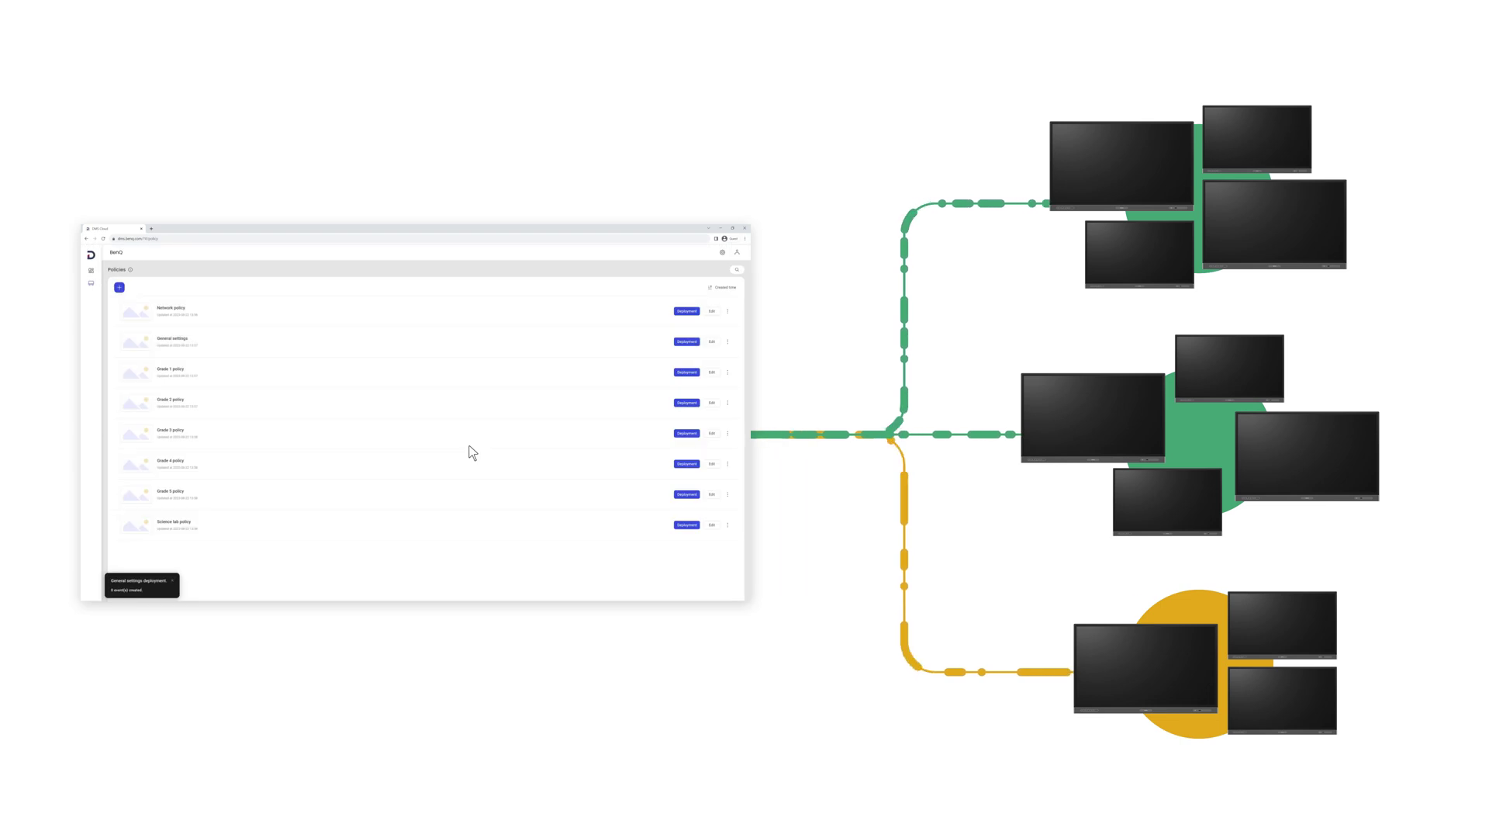